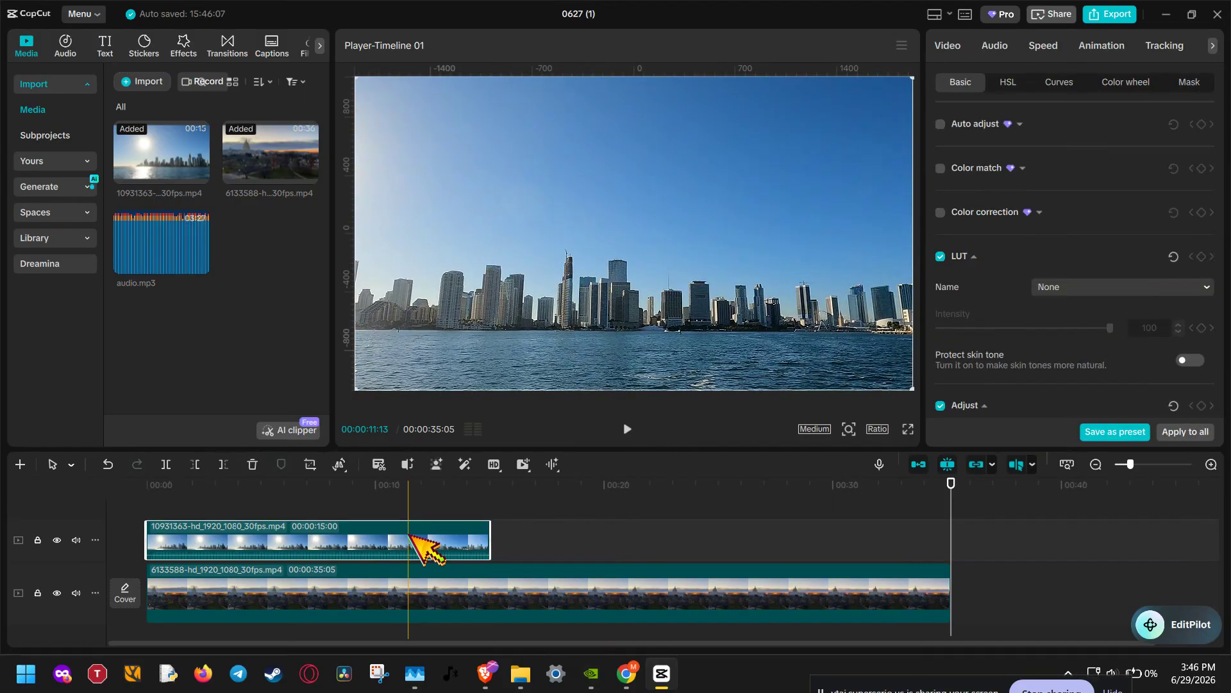
Step: Delete the skyline clip from the upper video track
key(Delete)
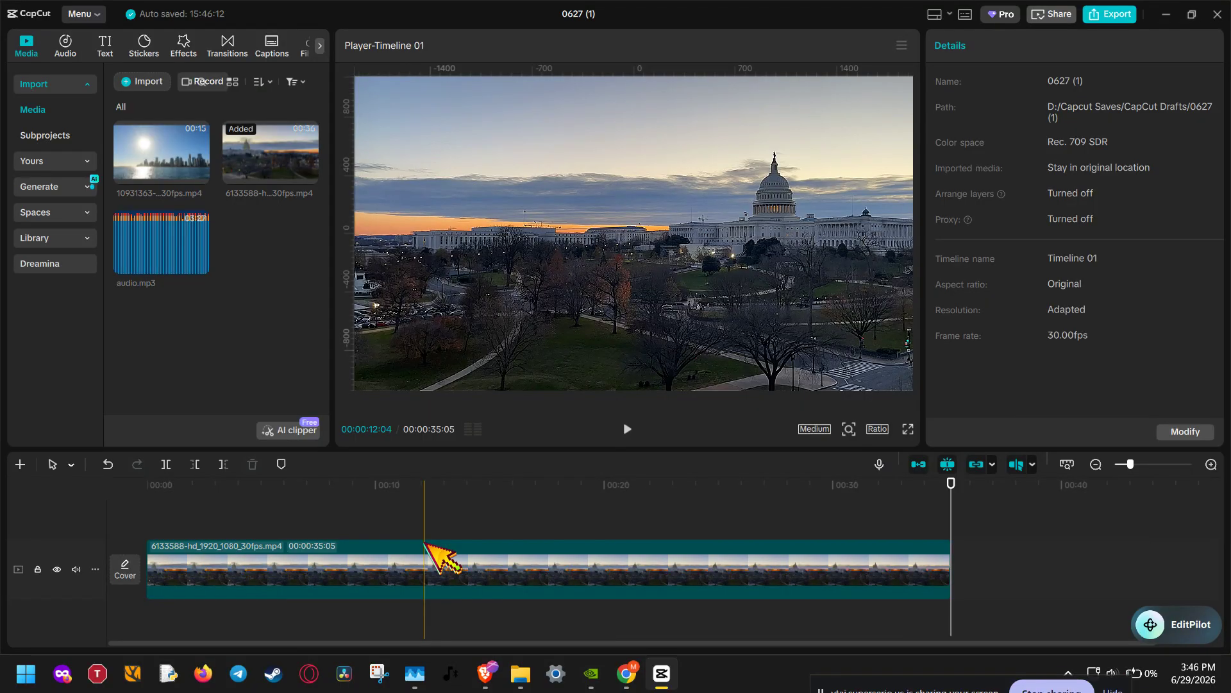
drag(447, 500, 266, 480)
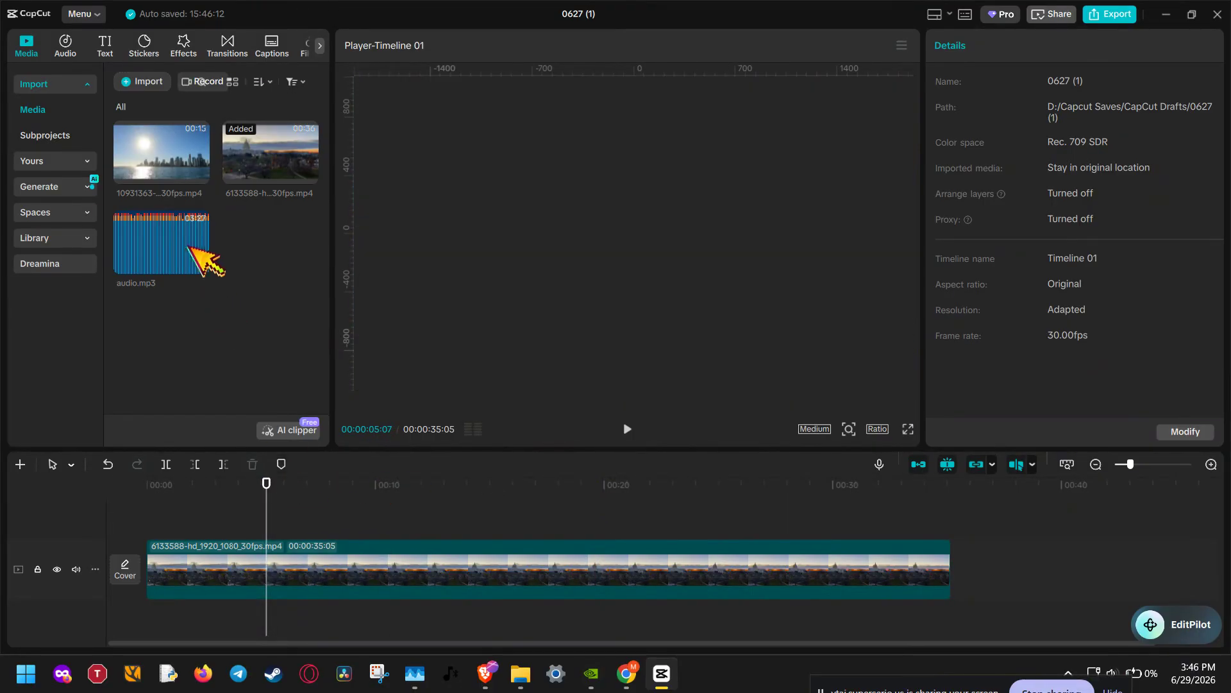
Step: Import 335040_small.mp4 from the Assets folder into the media library
click(86, 84)
click(144, 81)
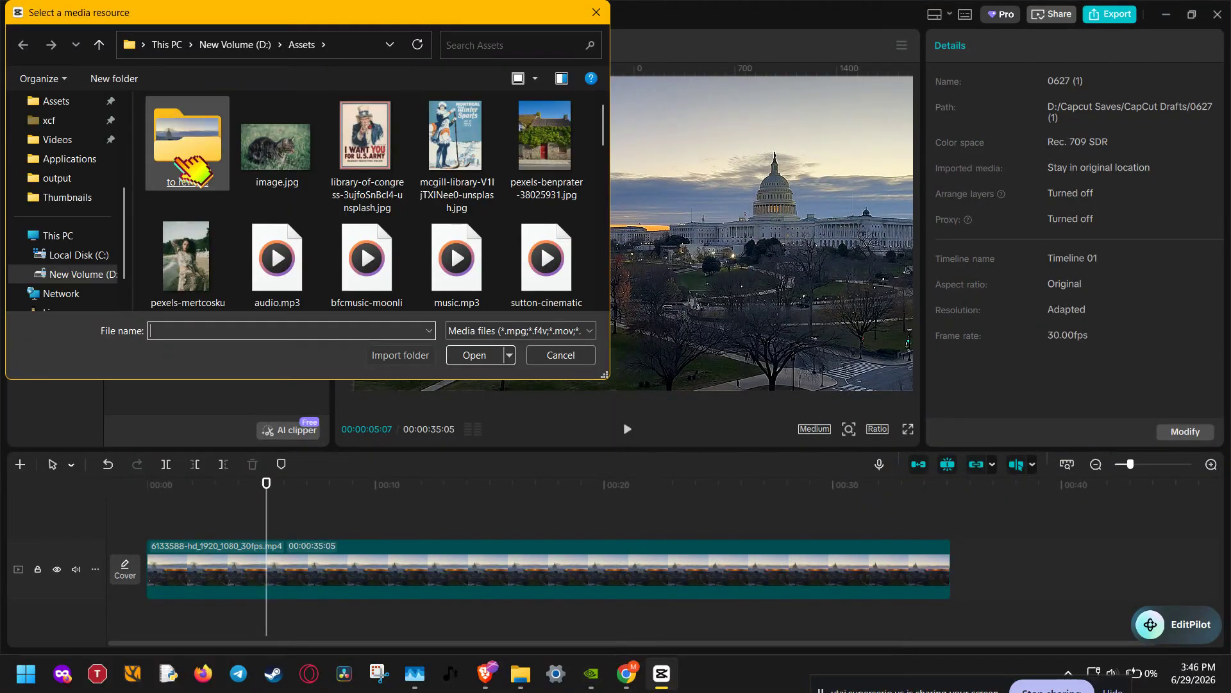
scroll(318, 274, down, 5)
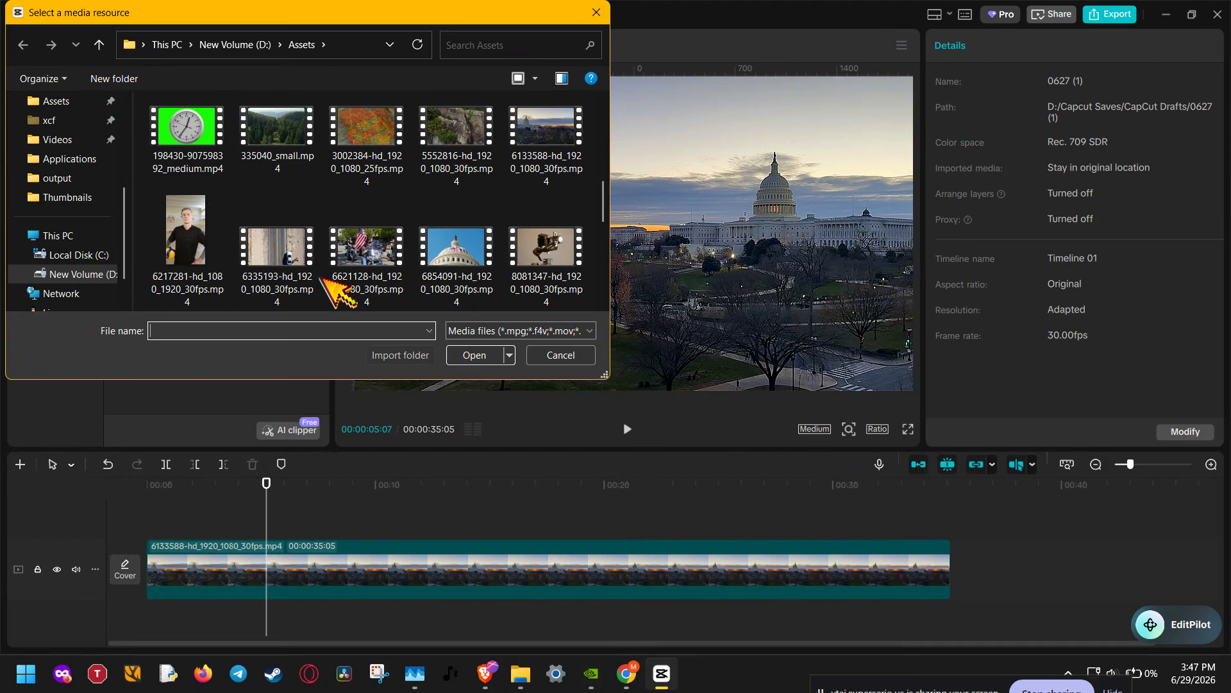
double_click(287, 142)
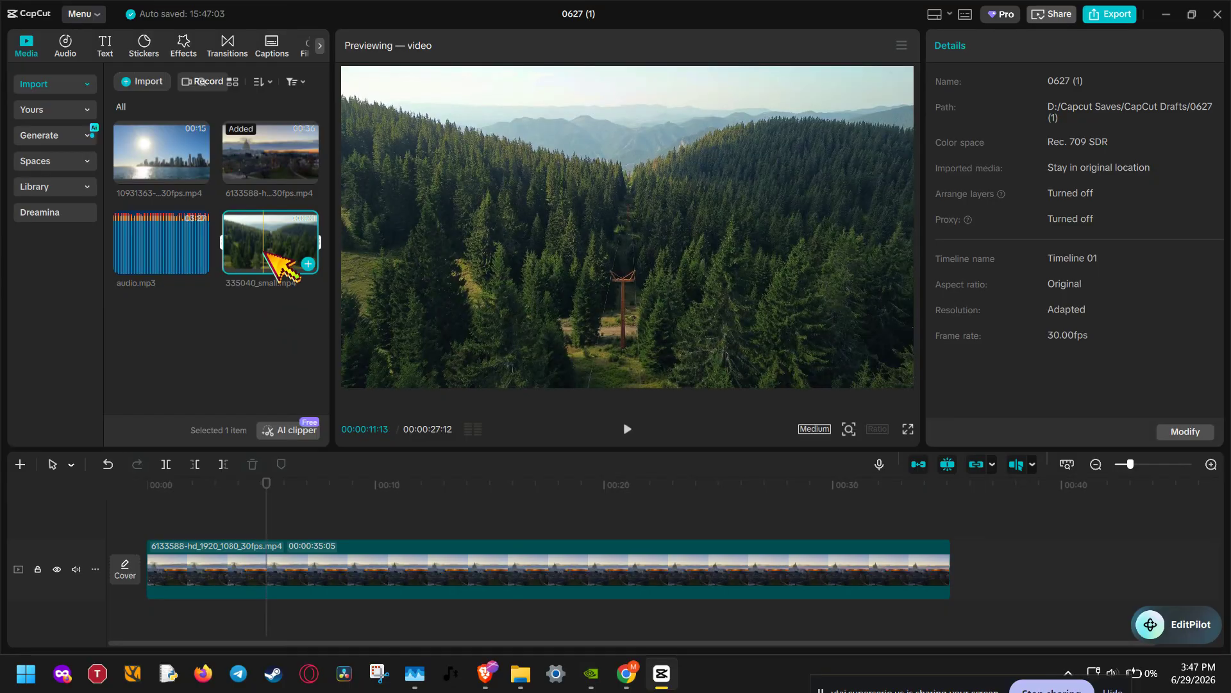
Step: Delete the Capitol clip from the timeline
click(280, 552)
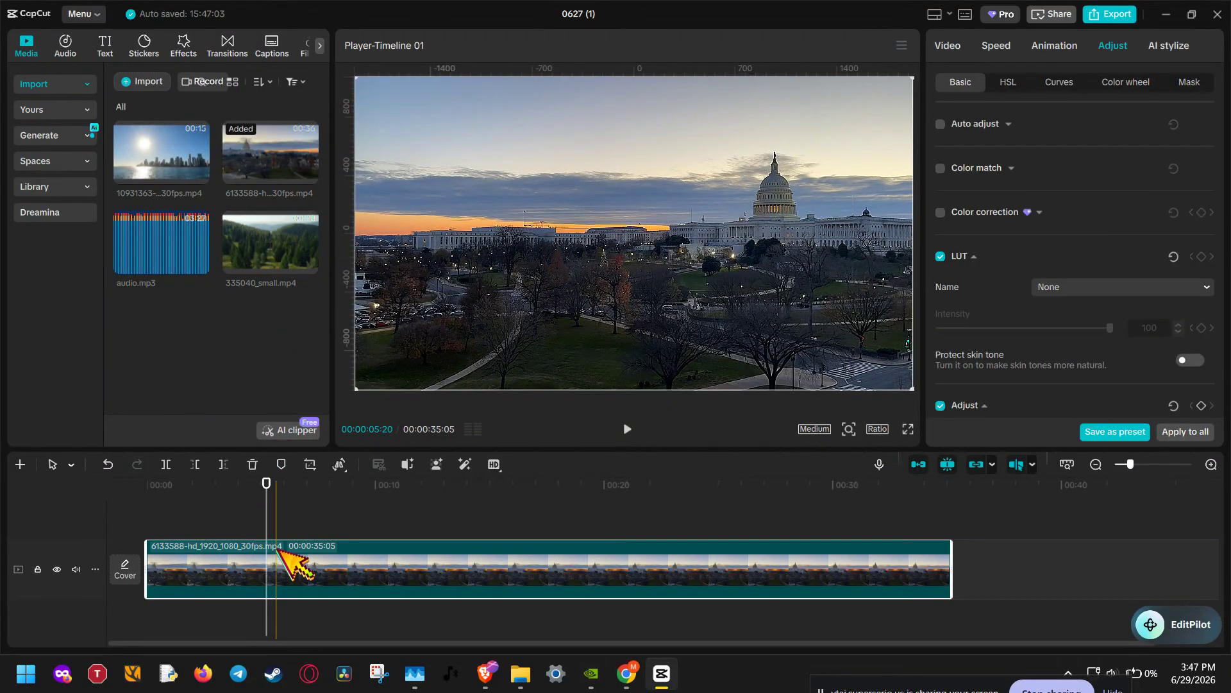
key(Delete)
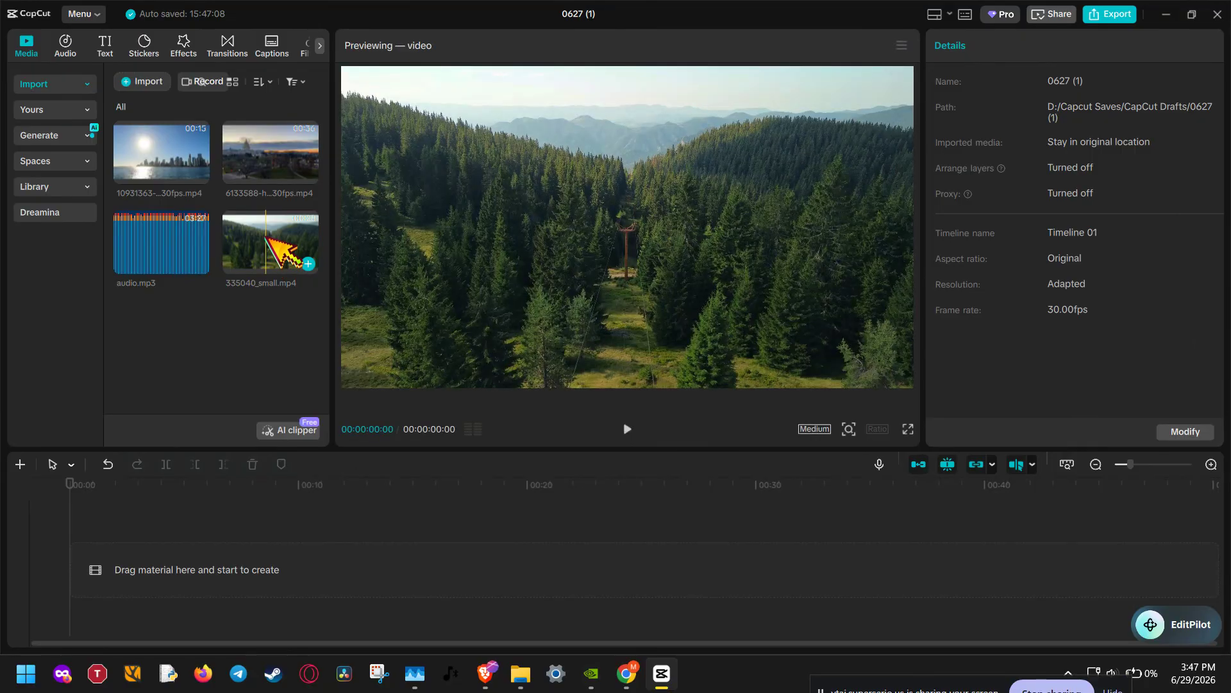
Step: Place the forest, Capitol and skyline clips end to end on the main video track
drag(267, 237, 175, 551)
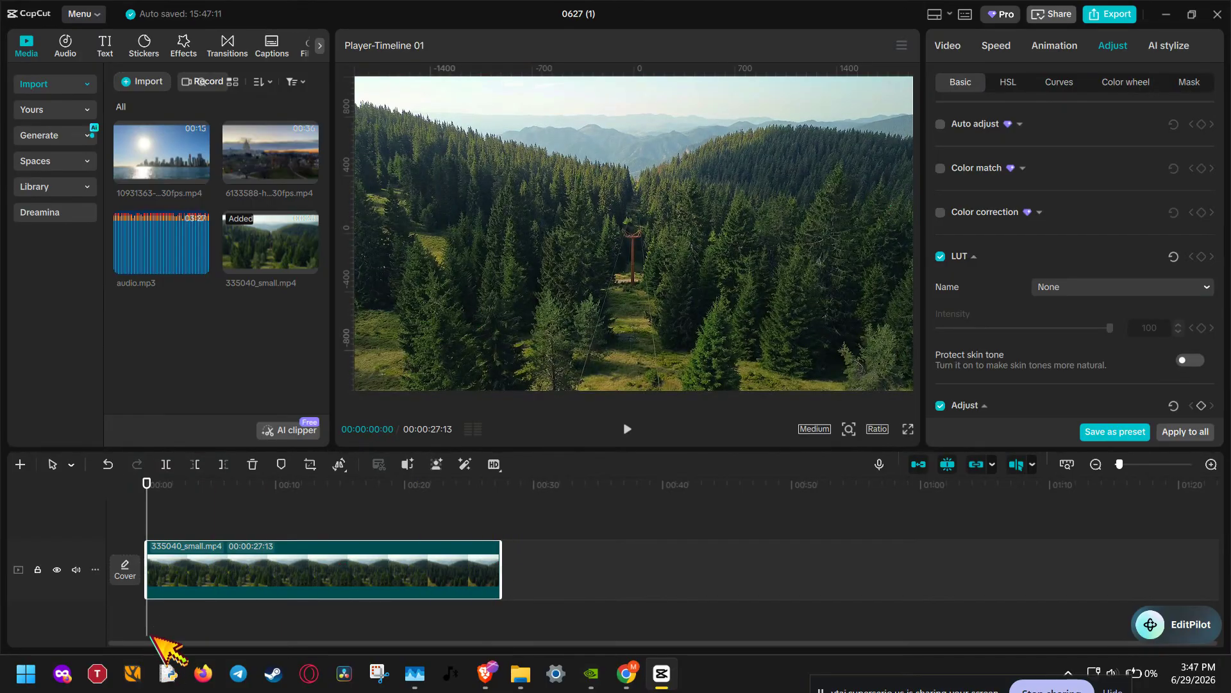
drag(246, 145, 506, 558)
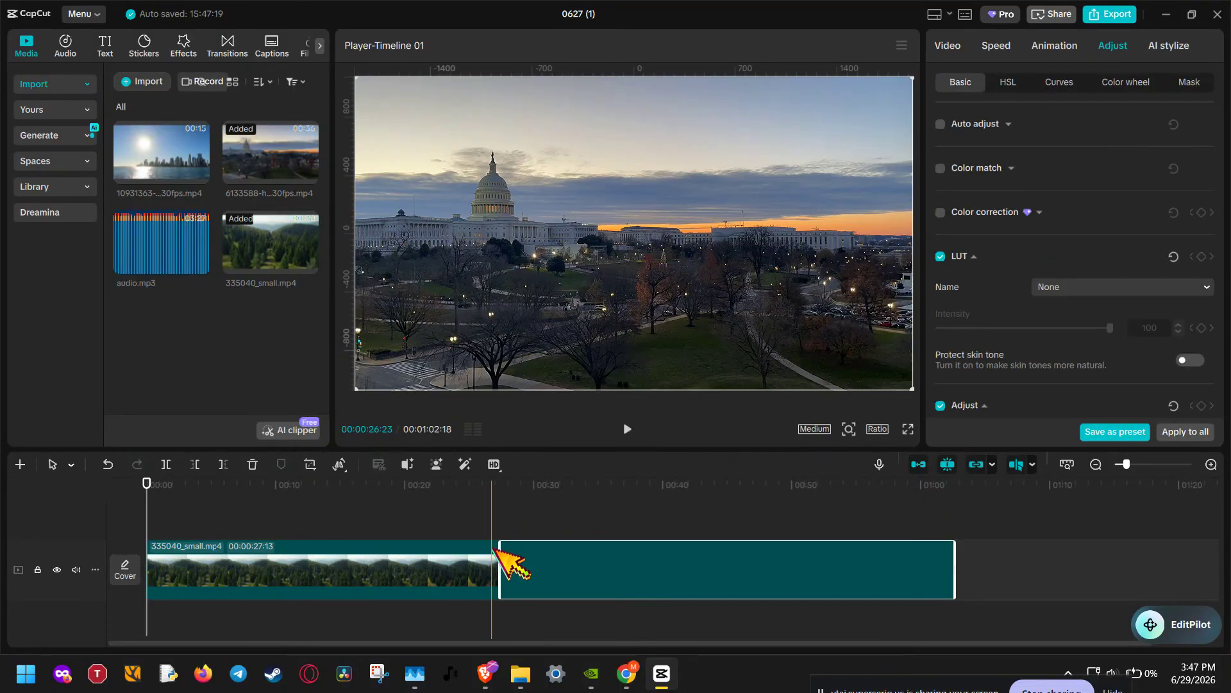
drag(173, 156, 982, 575)
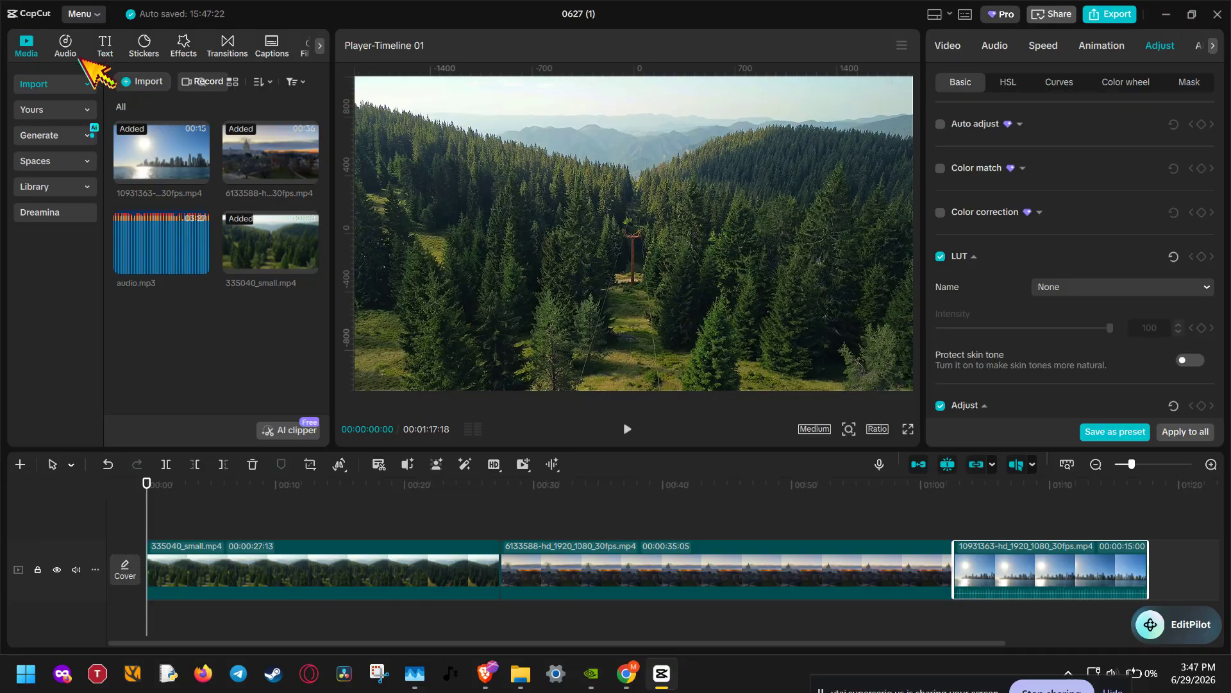
Step: Browse the music library and open the Reggaeton category
click(75, 55)
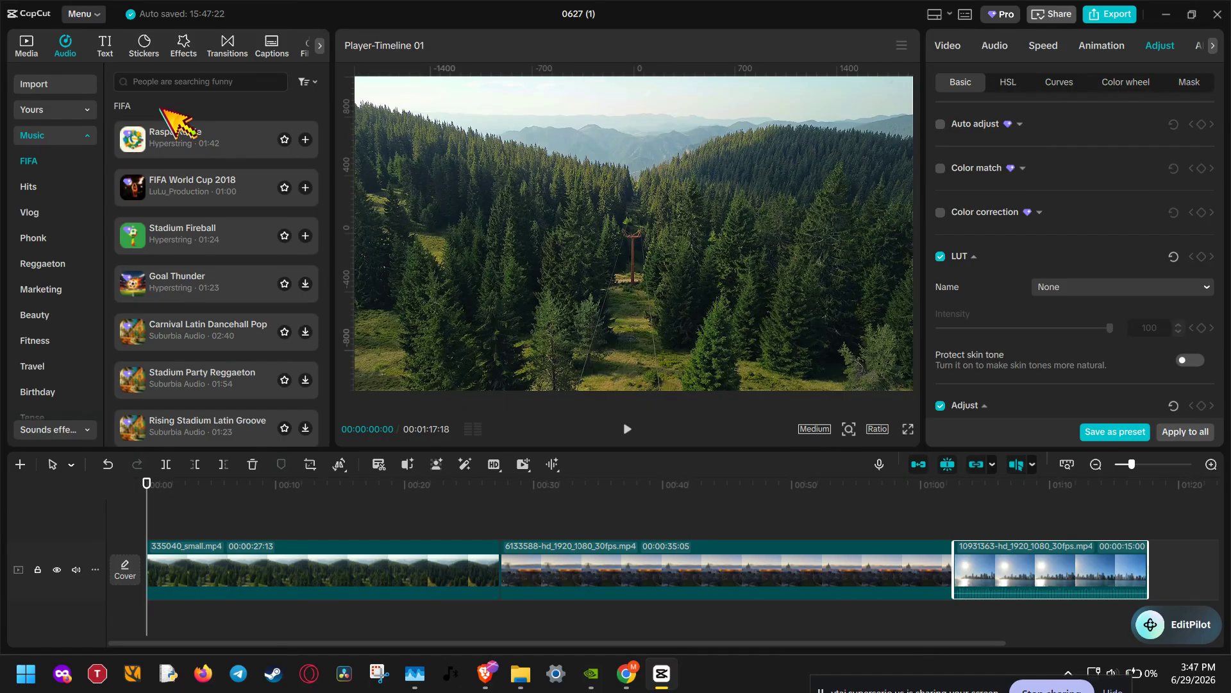
click(90, 138)
click(90, 138)
scroll(82, 205, down, 2)
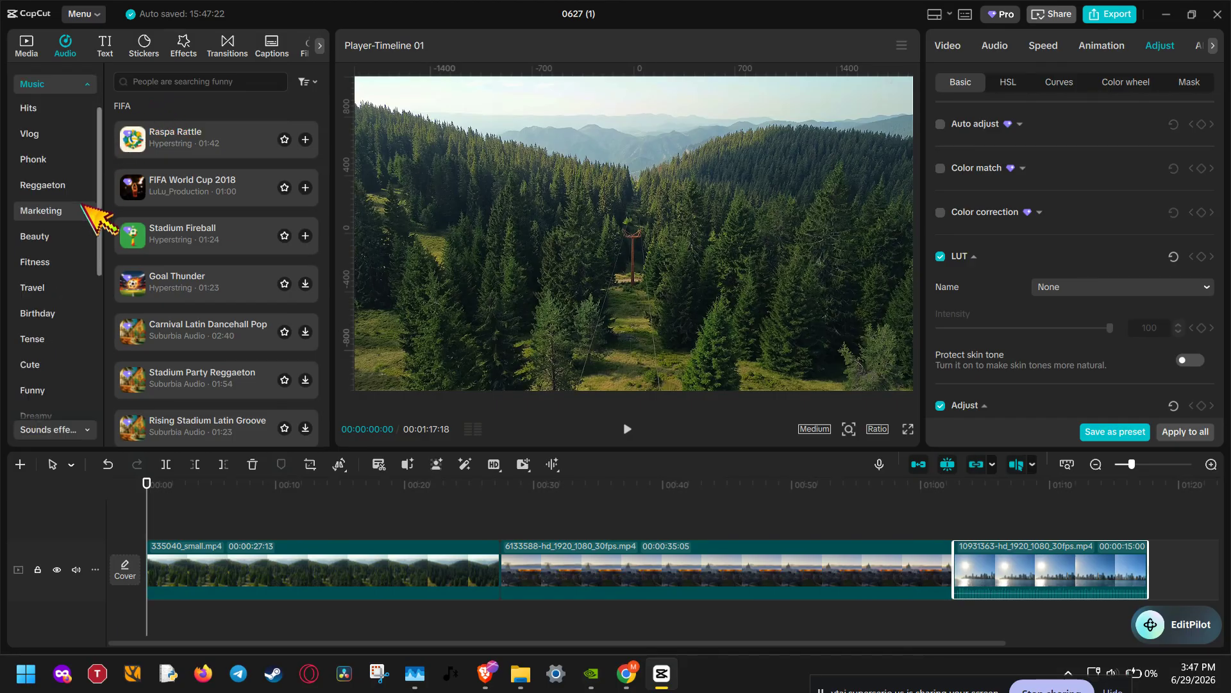
scroll(82, 206, down, 2)
scroll(83, 205, up, 2)
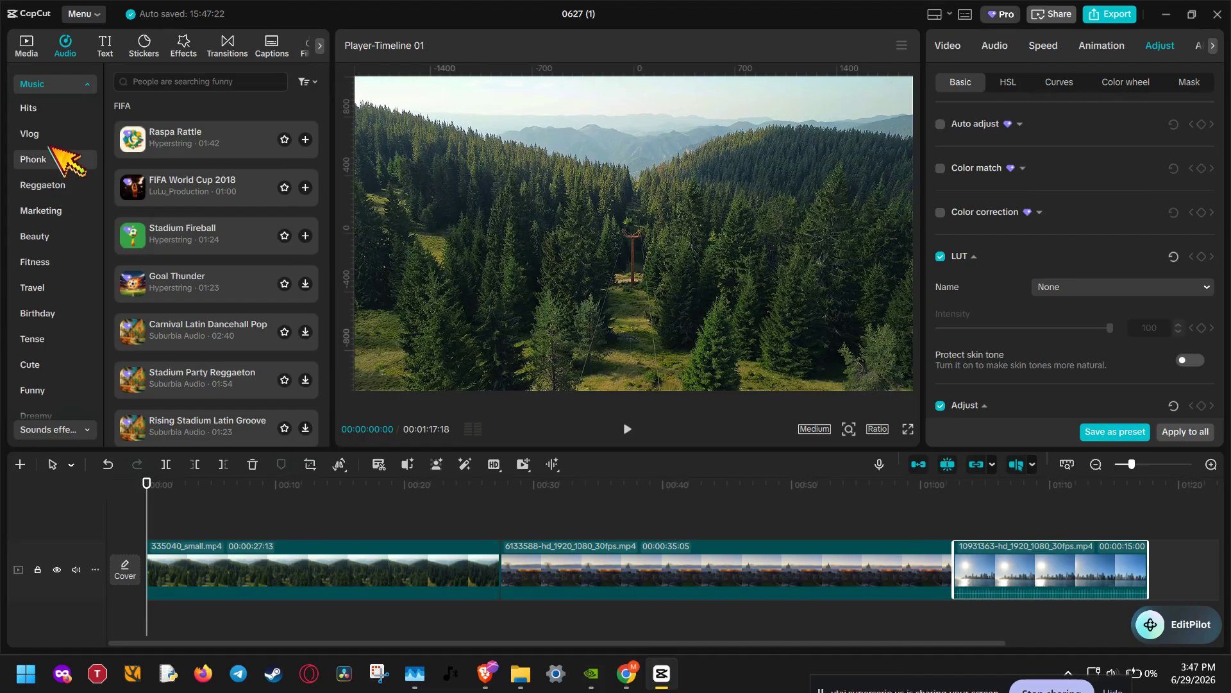
click(52, 184)
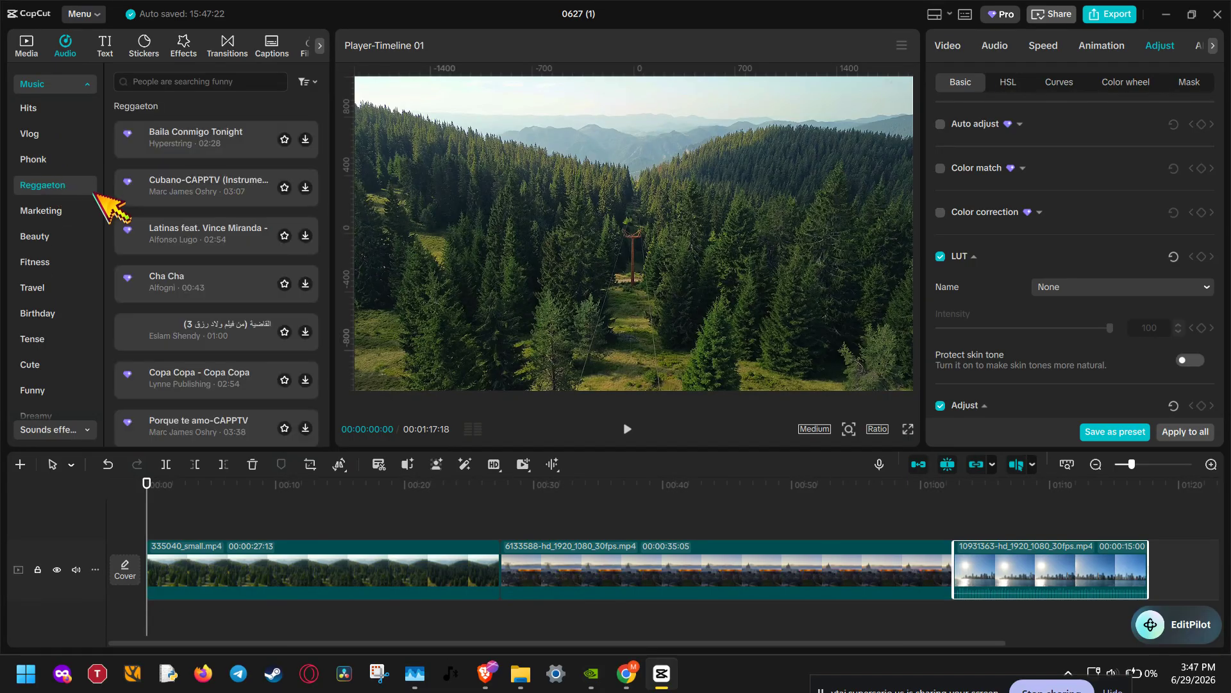
Step: Preview several Reggaeton tracks such as Baila Conmigo Tonight and Cha Cha
click(249, 146)
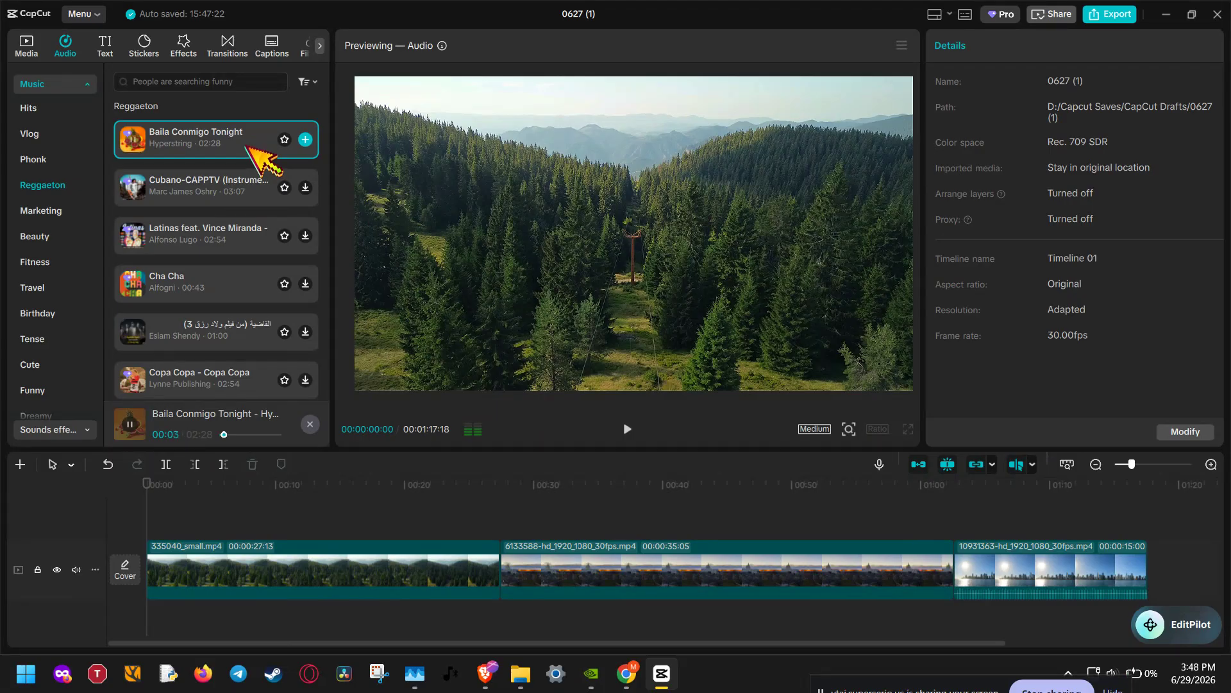
click(129, 424)
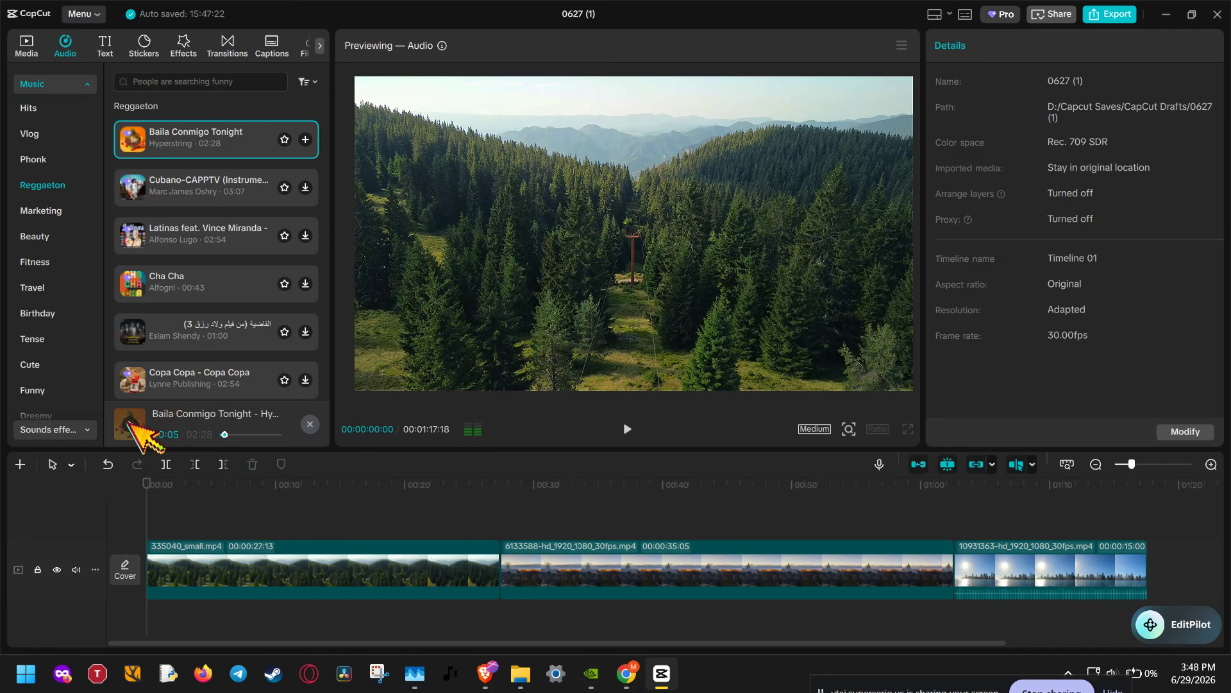
click(179, 279)
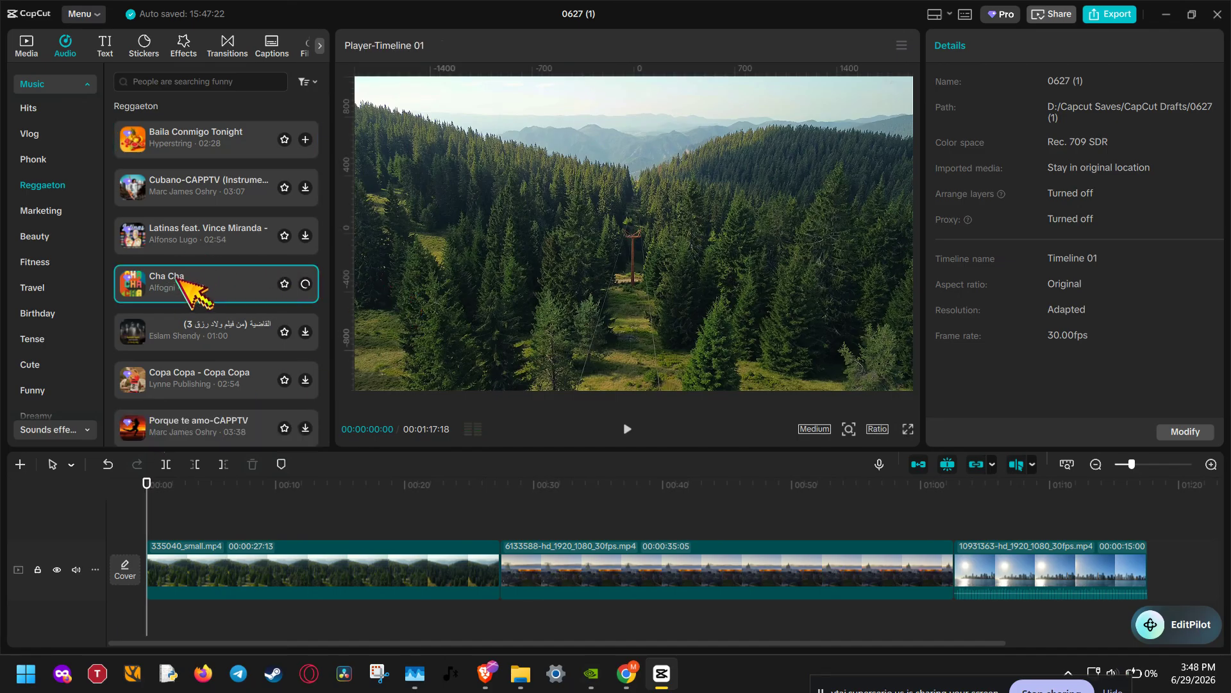
click(182, 325)
scroll(186, 320, down, 4)
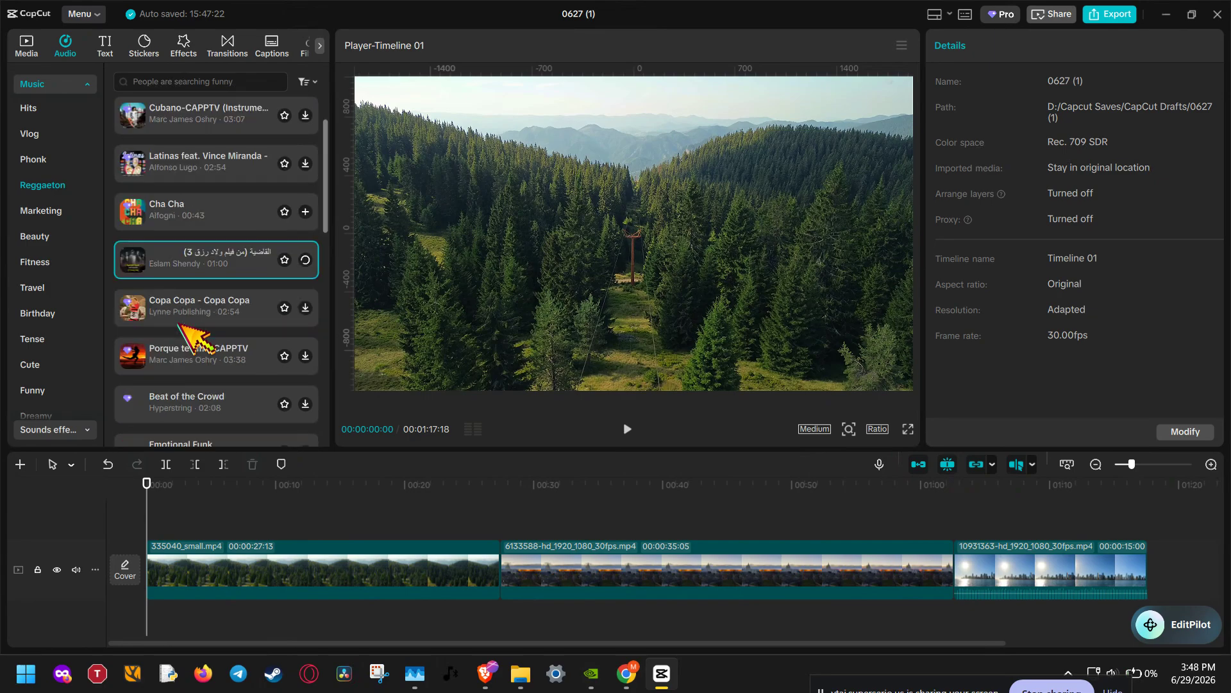
Step: Preview Emotional Funk and add it to the timeline
click(193, 314)
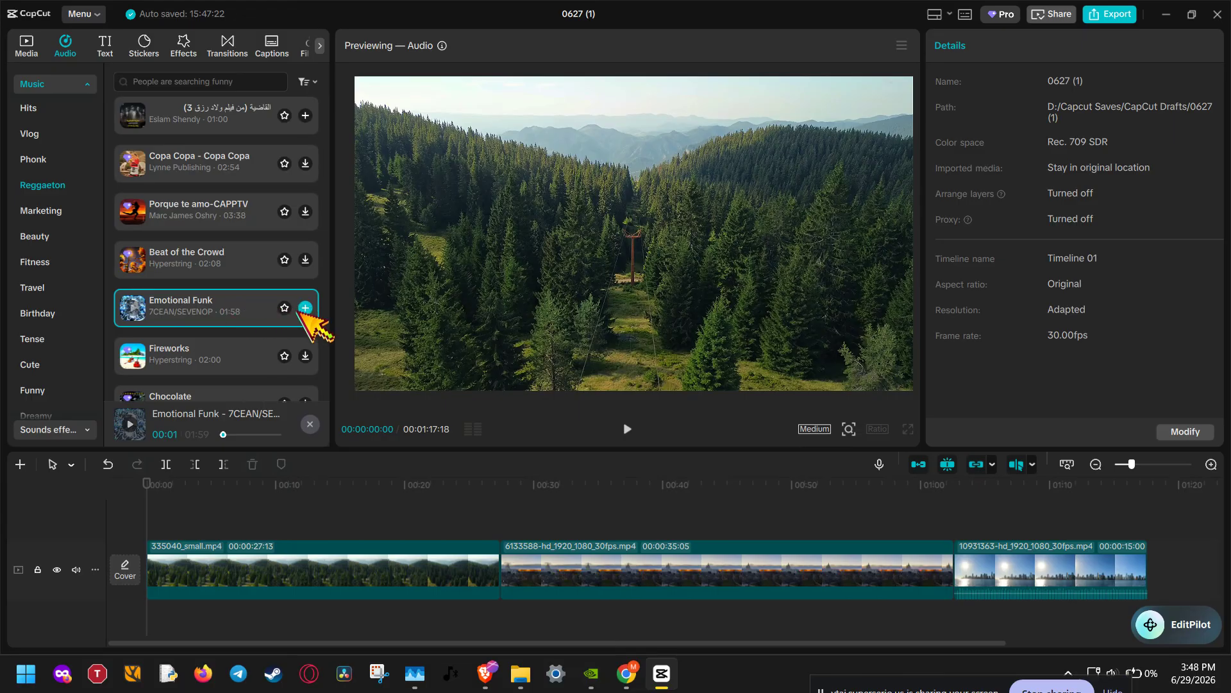
click(305, 308)
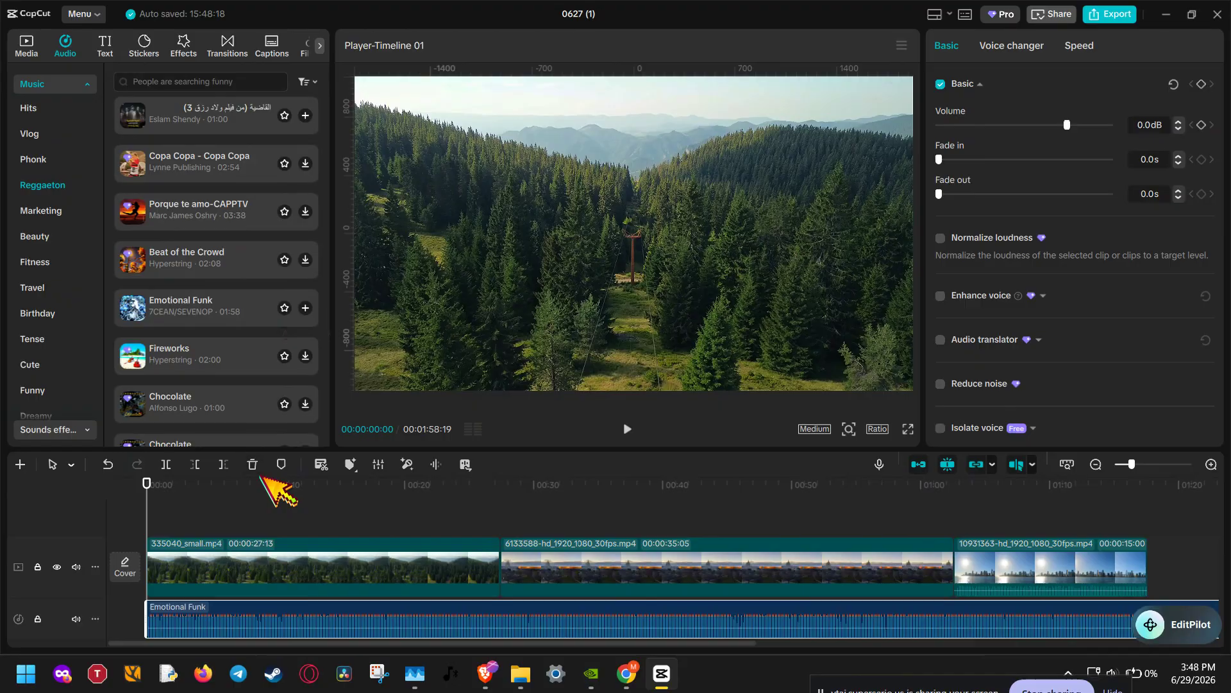
Step: Delete the Emotional Funk audio clip from the timeline
click(750, 513)
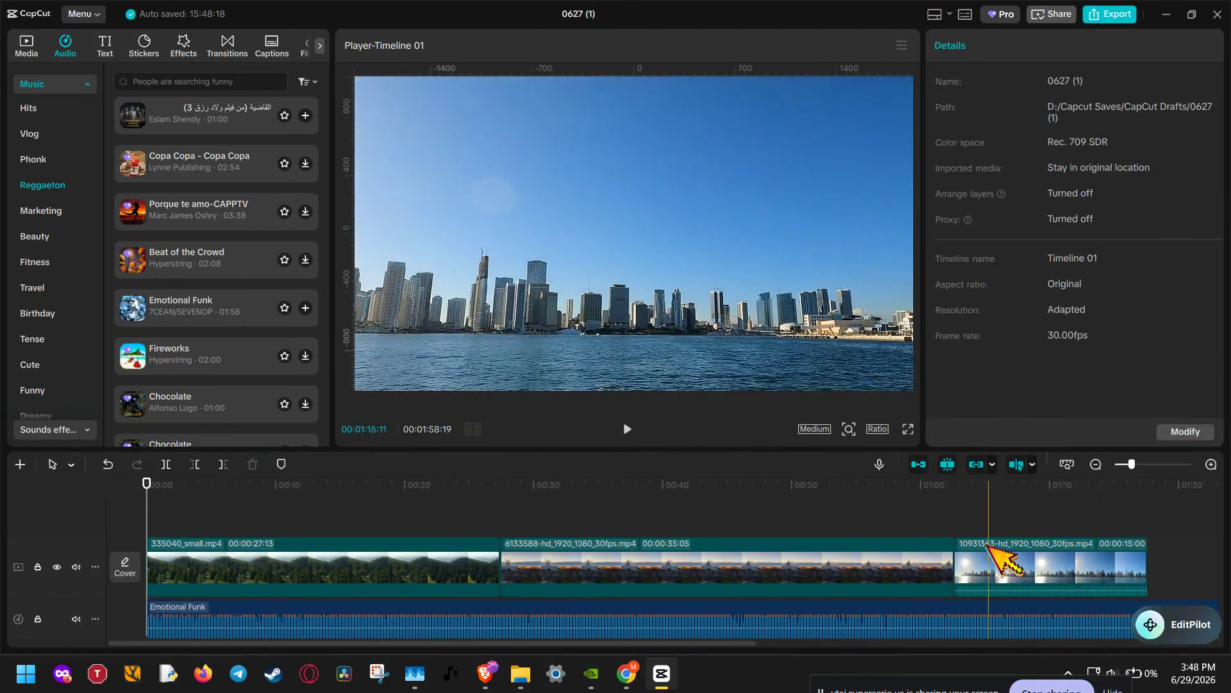
click(619, 623)
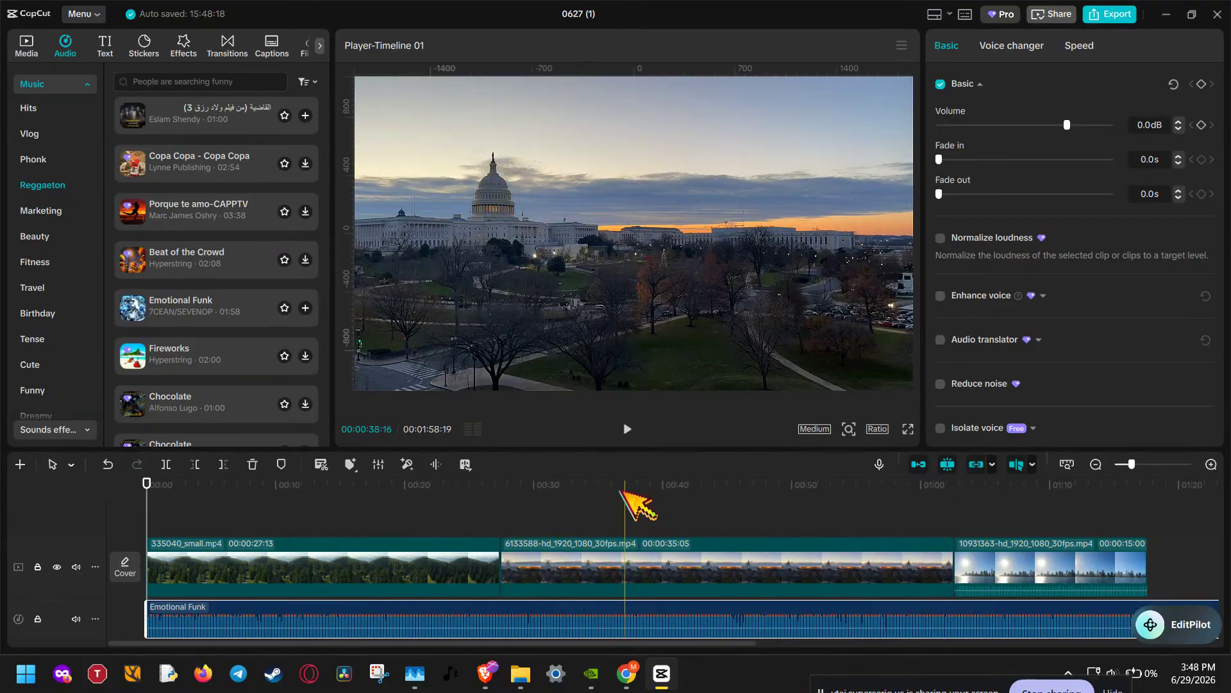
click(254, 465)
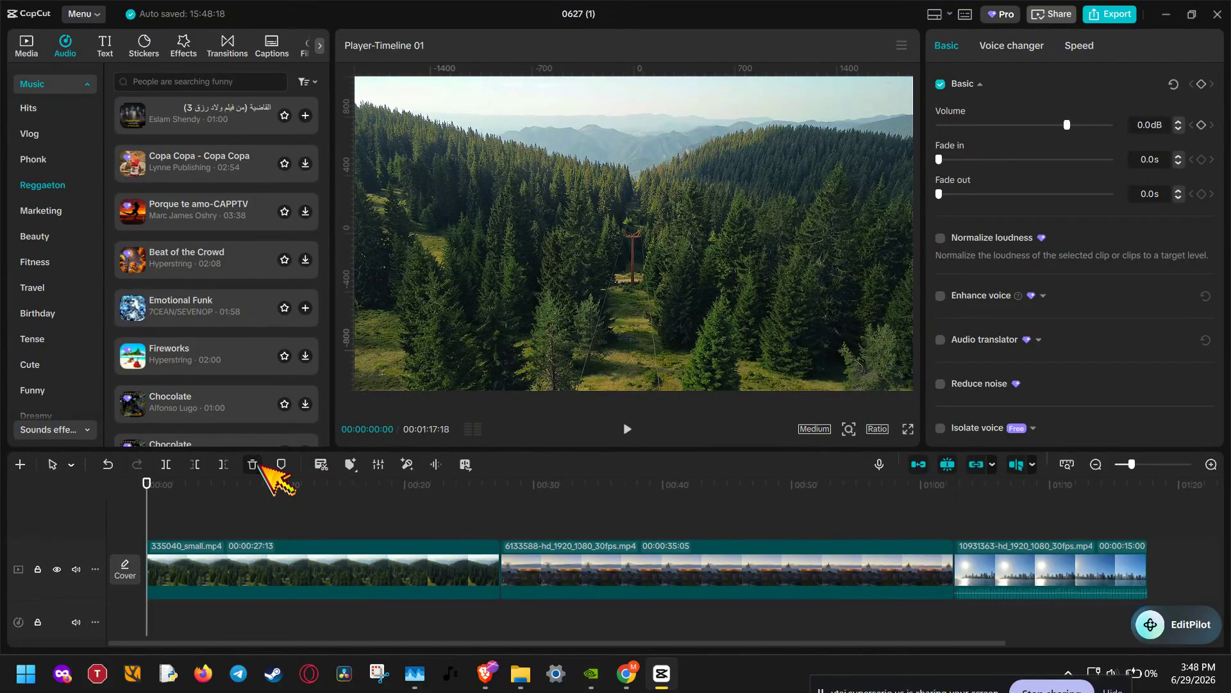
Step: Import music.mp3 from the Assets folder into the media library
click(34, 45)
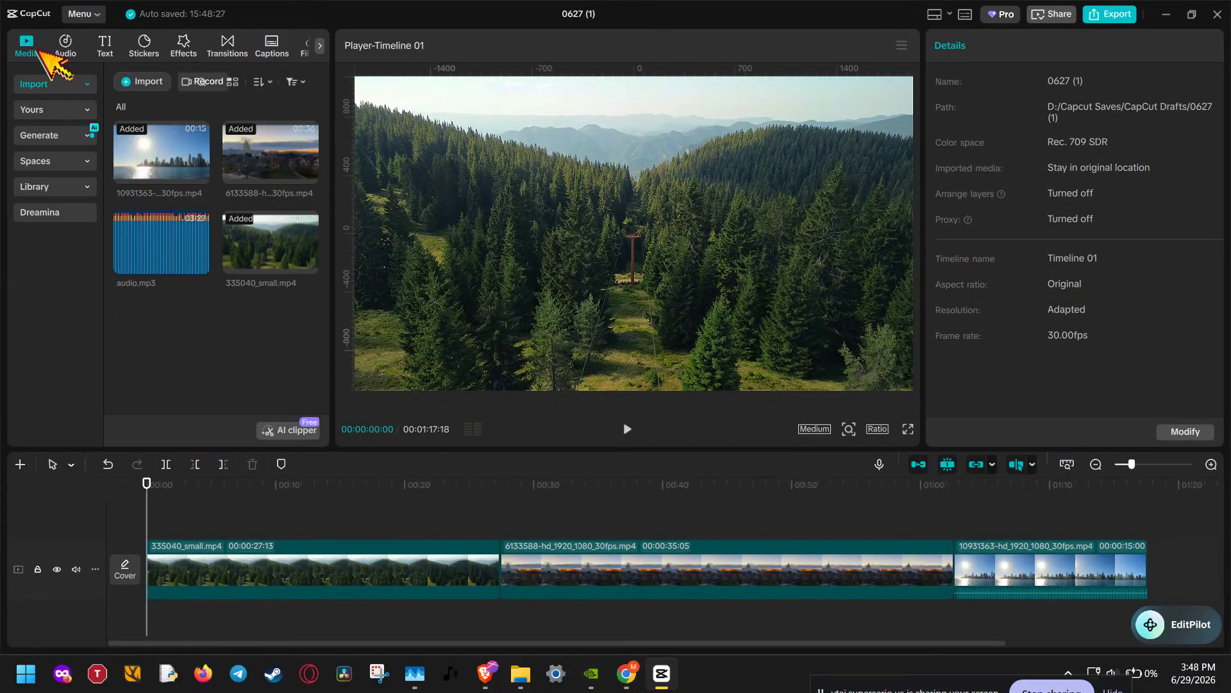
click(144, 84)
scroll(269, 263, down, 1)
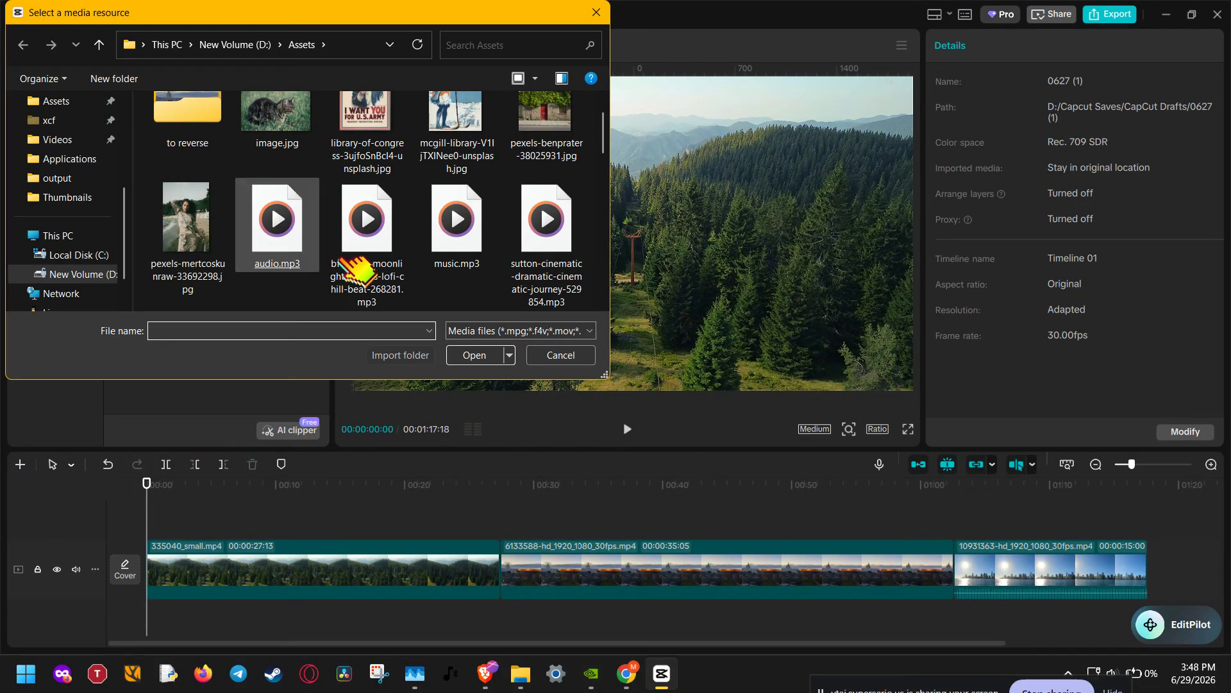
double_click(473, 228)
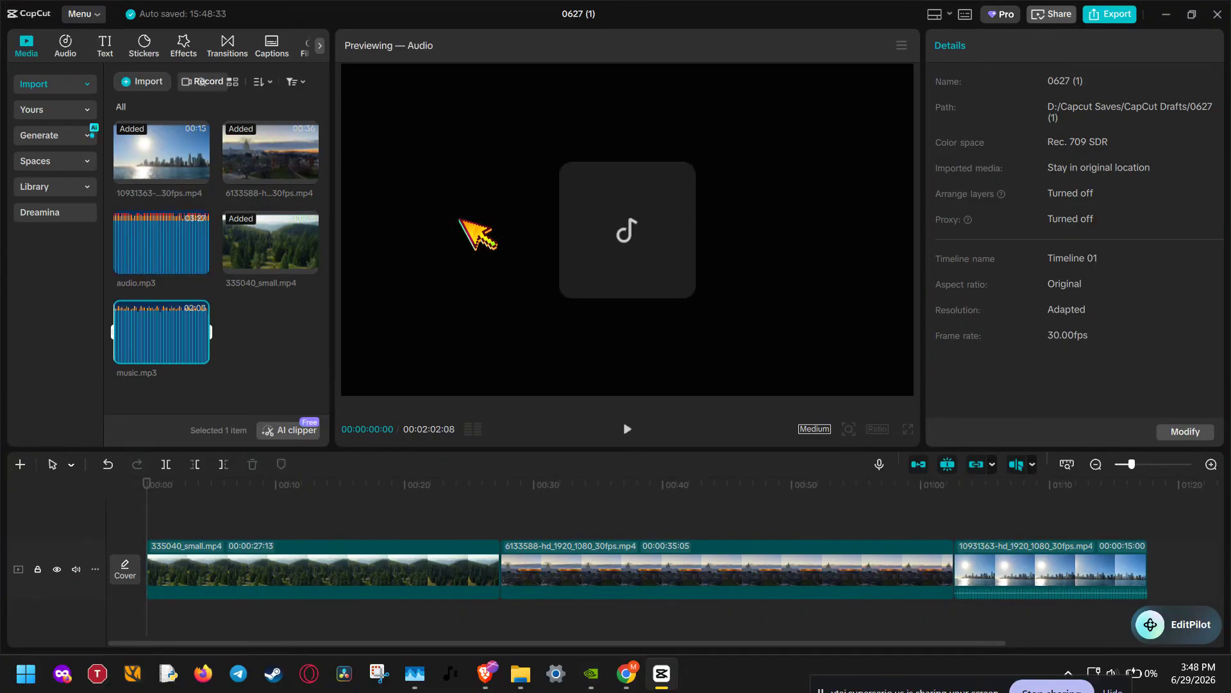
Step: Place music.mp3 on the audio track and trim it to end where the last video clip ends
drag(174, 325, 142, 618)
drag(1109, 493, 1150, 494)
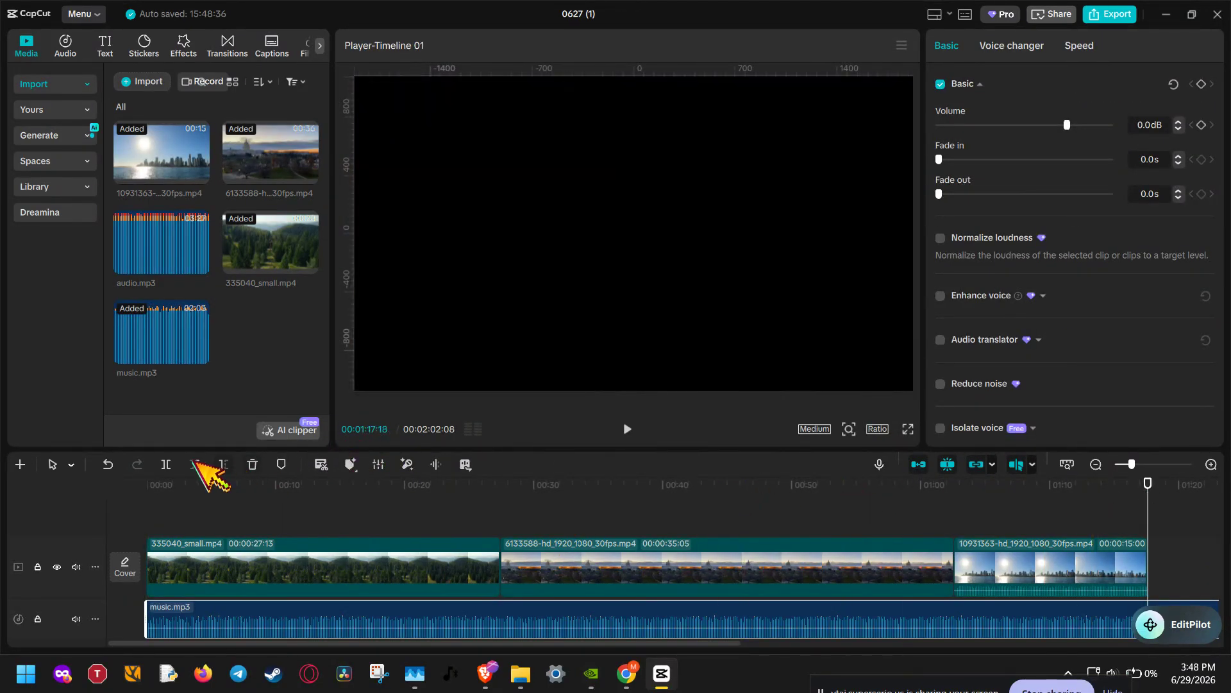
click(167, 463)
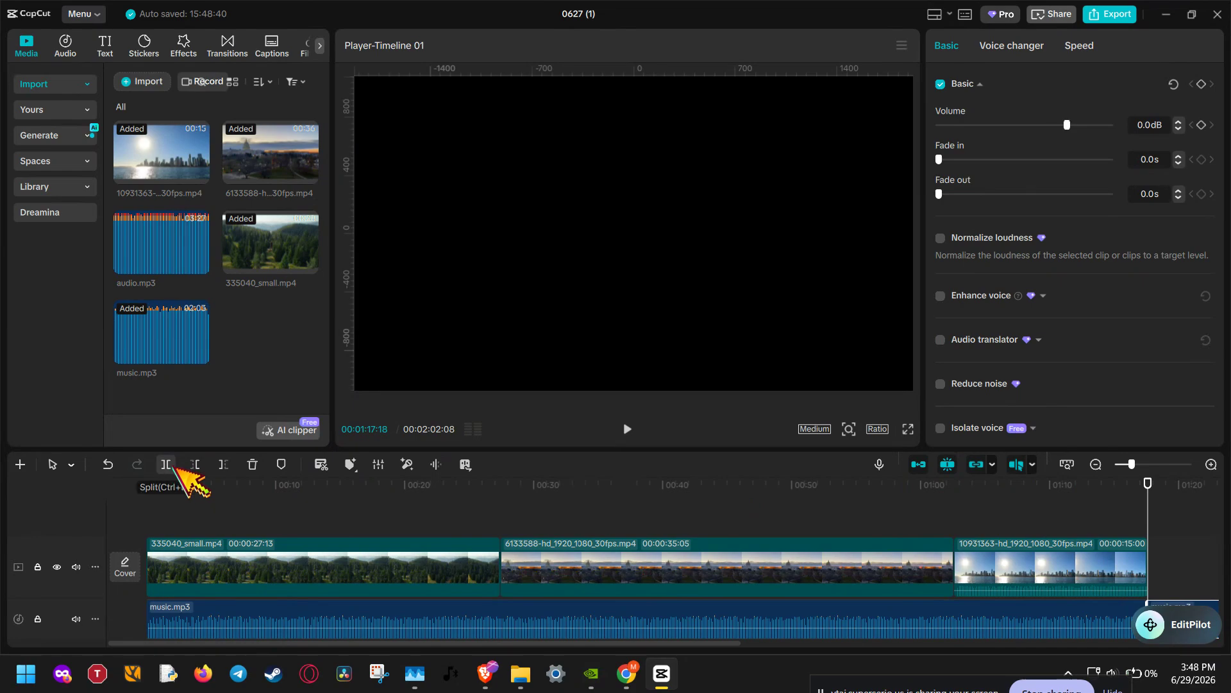
click(225, 465)
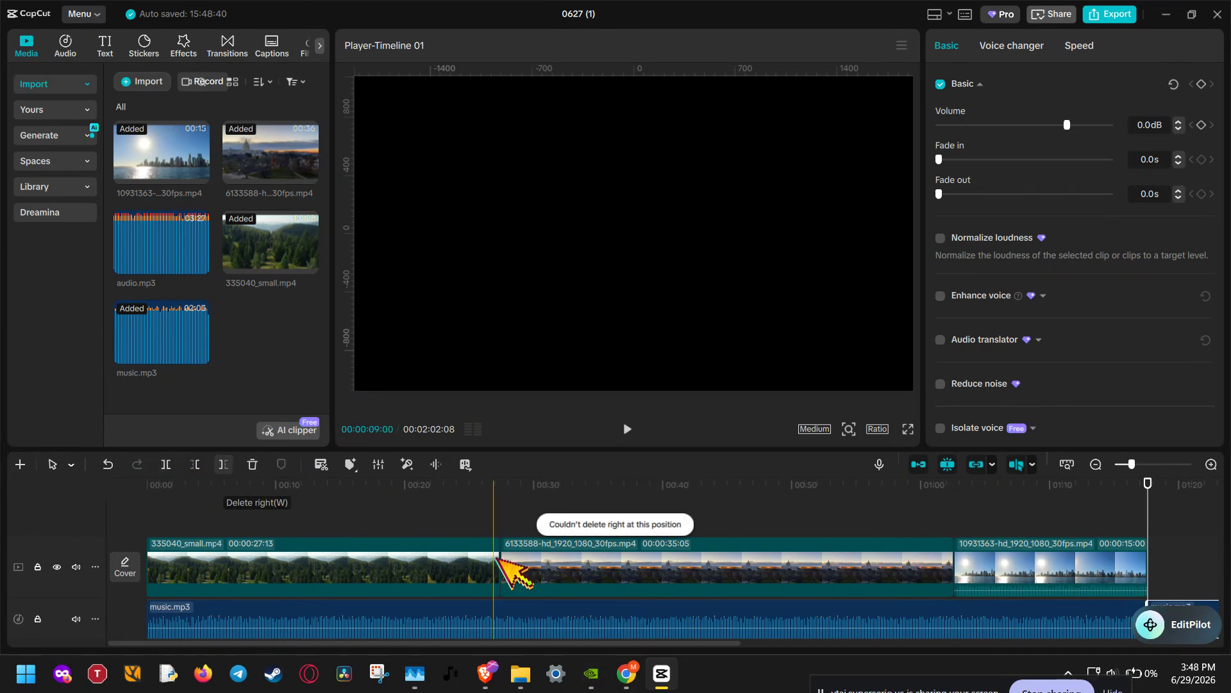
click(108, 463)
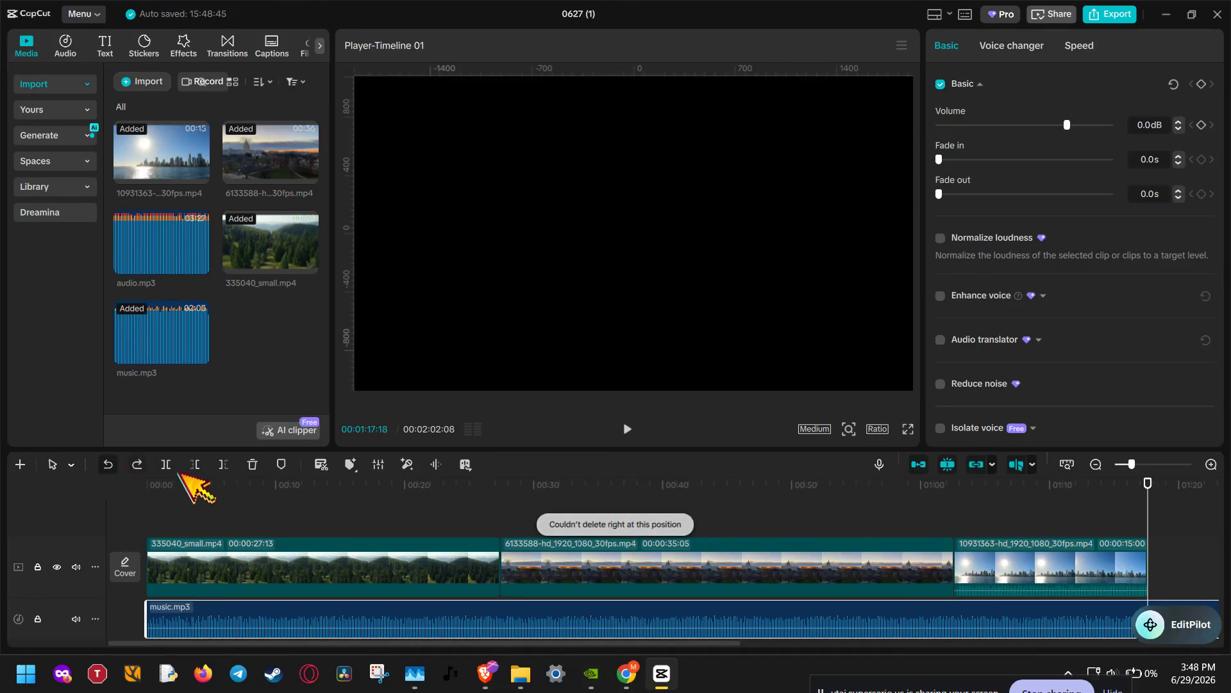
click(224, 465)
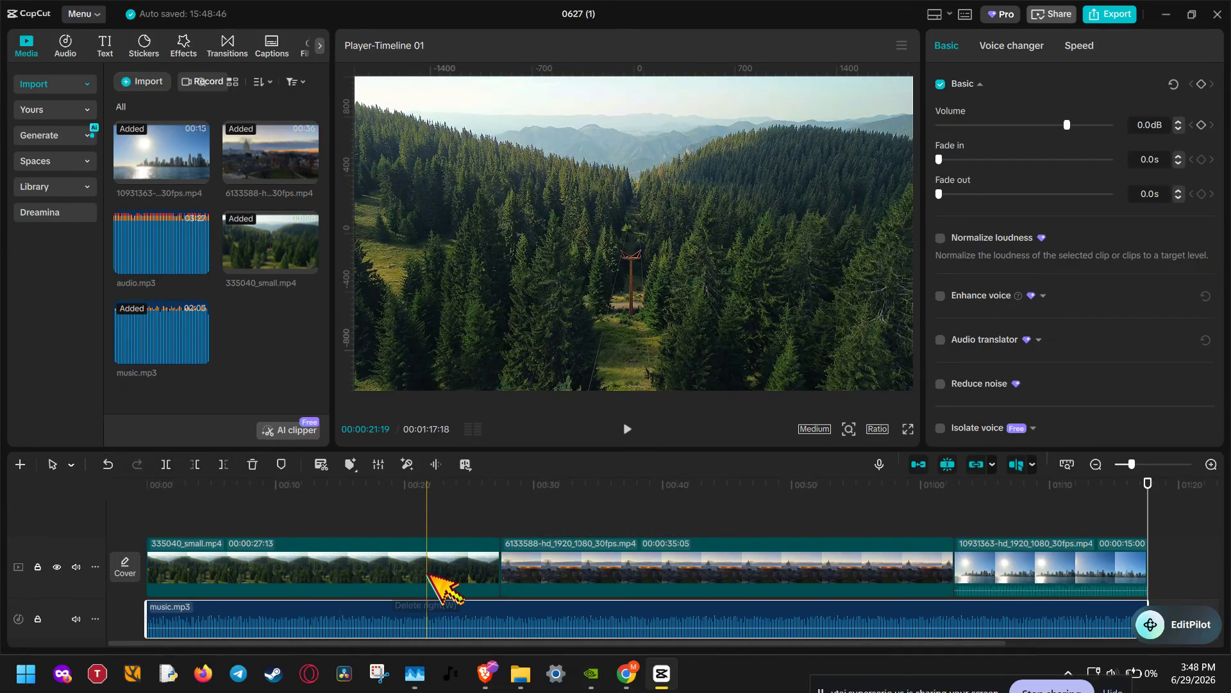
Step: Lower the music clip's volume to -16.9 dB
scroll(416, 606, down, 1)
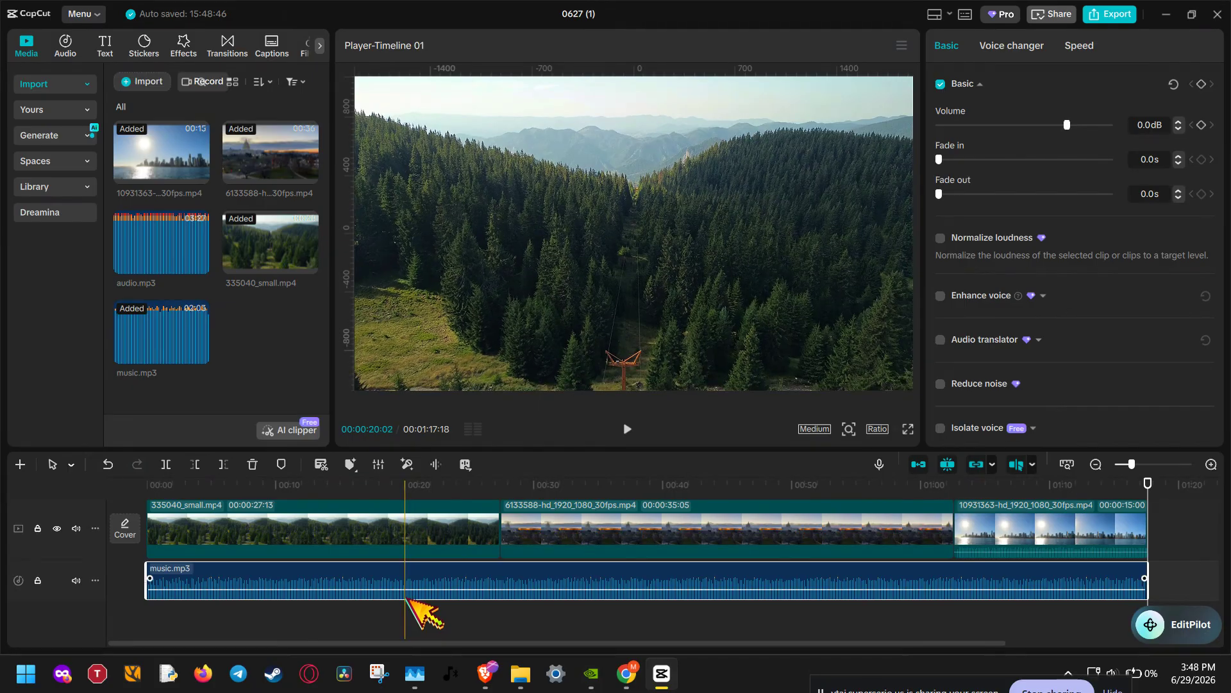
click(1097, 464)
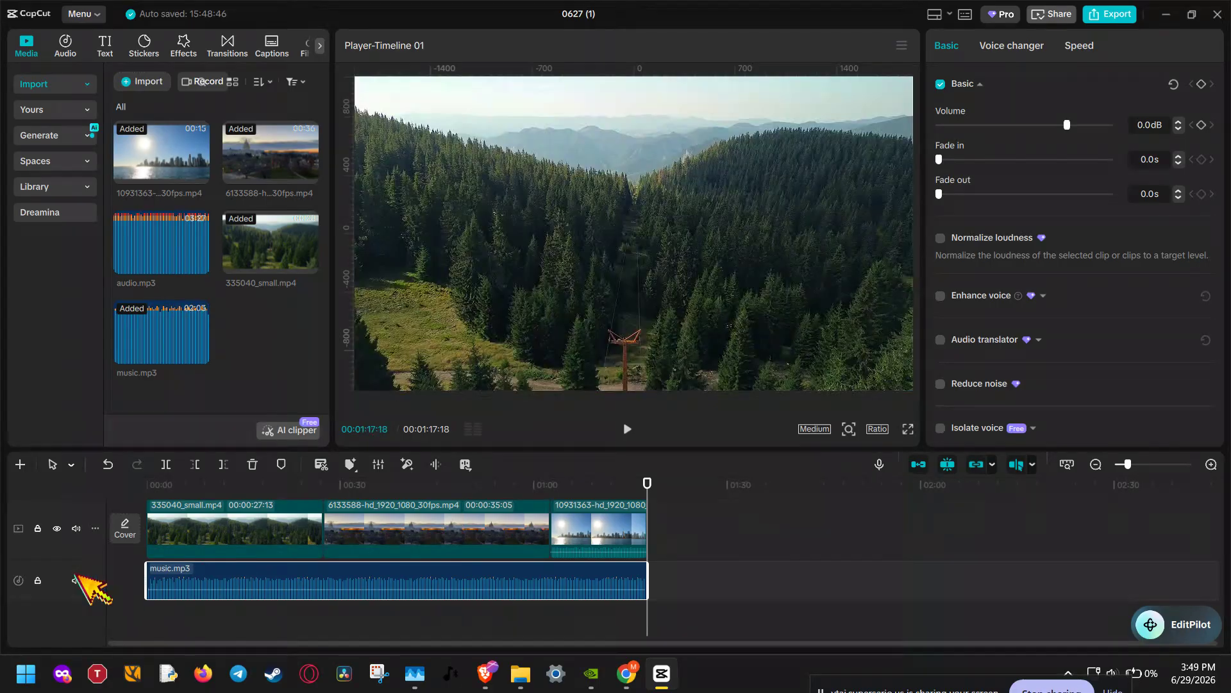
drag(81, 600, 82, 640)
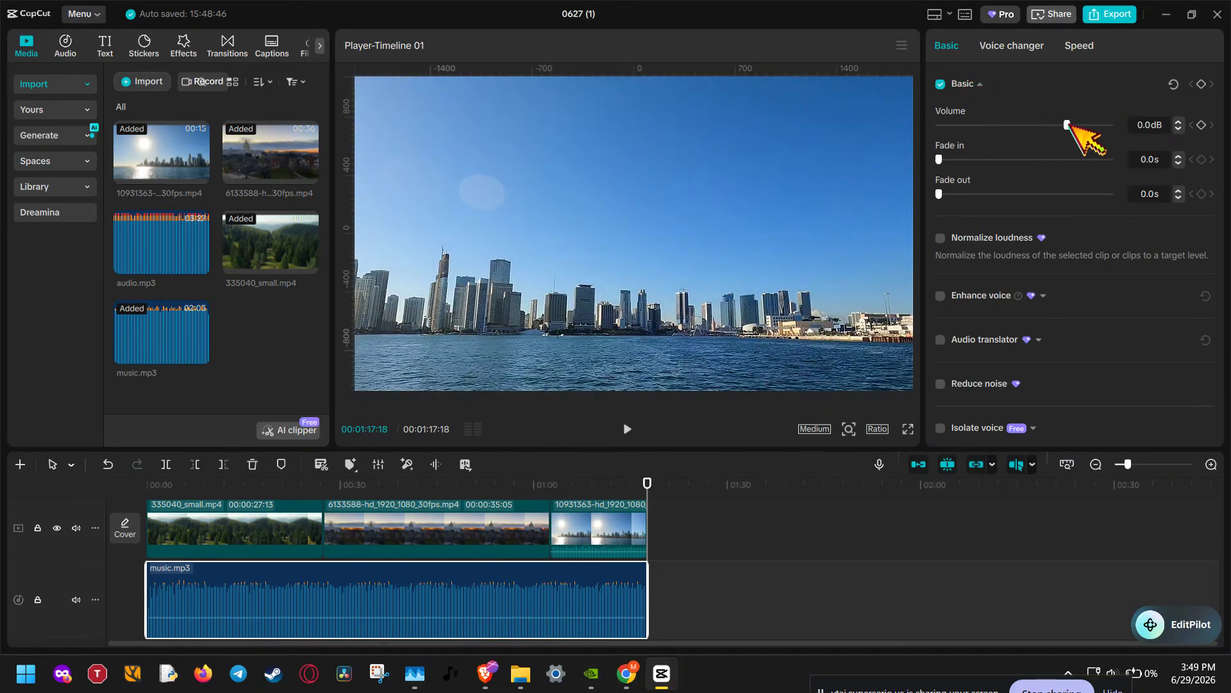
drag(1067, 124, 1031, 125)
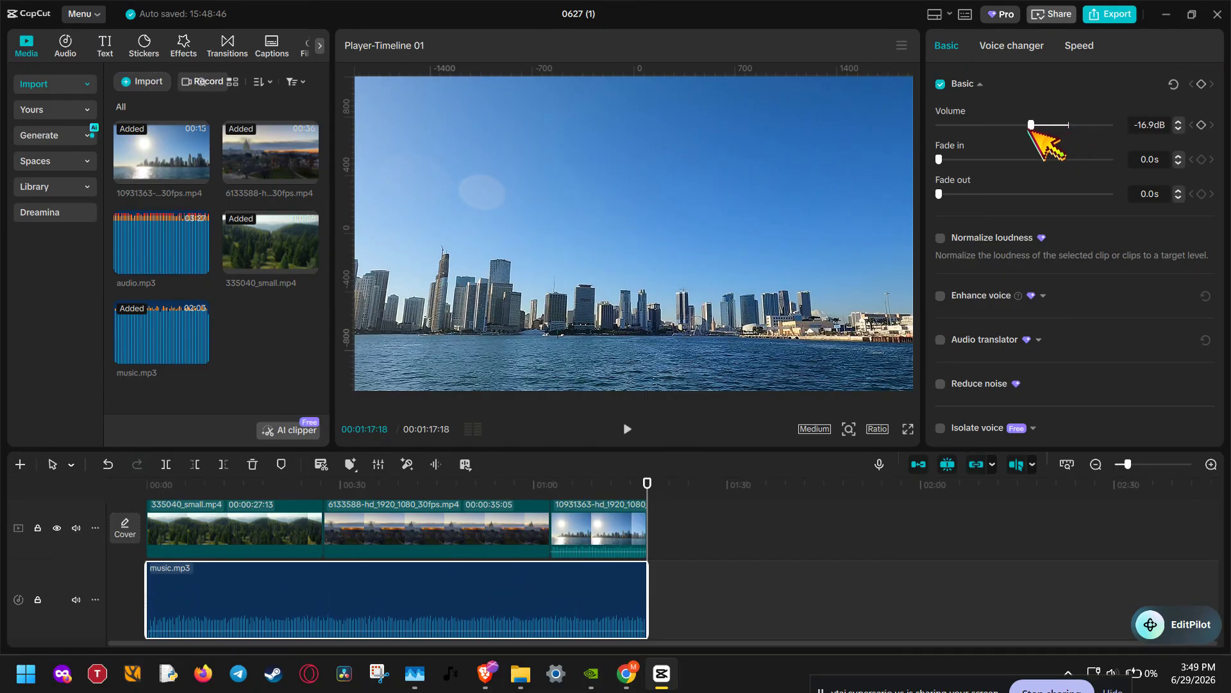
Step: Play back the timeline preview while raising the music clip's volume to -11.2 dB
click(628, 428)
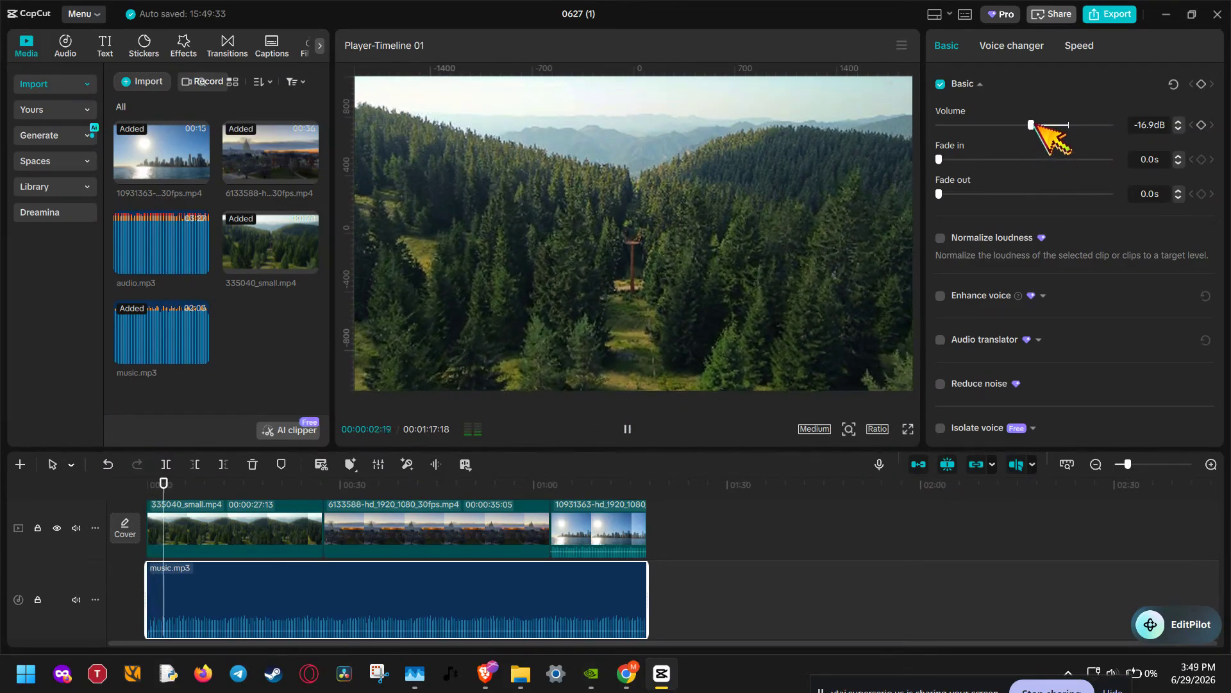
mouse_move(1033, 124)
mouse_down()
mouse_move(1053, 124)
mouse_move(1016, 124)
mouse_move(1044, 125)
mouse_up()
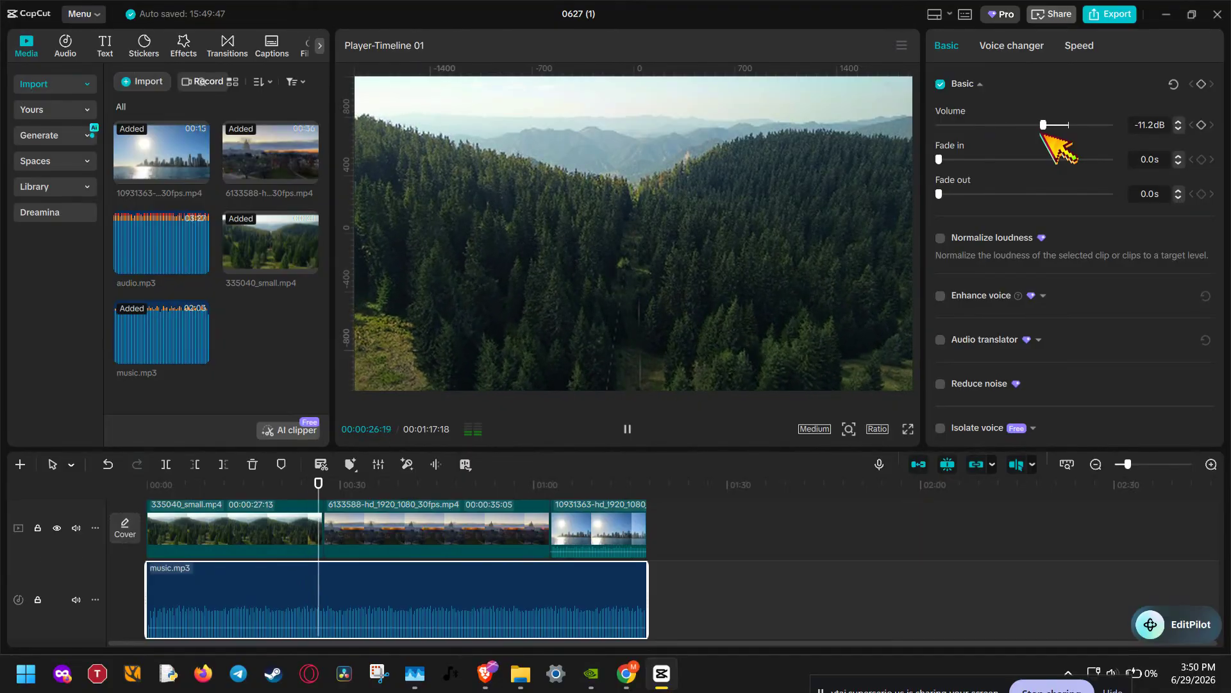
click(627, 430)
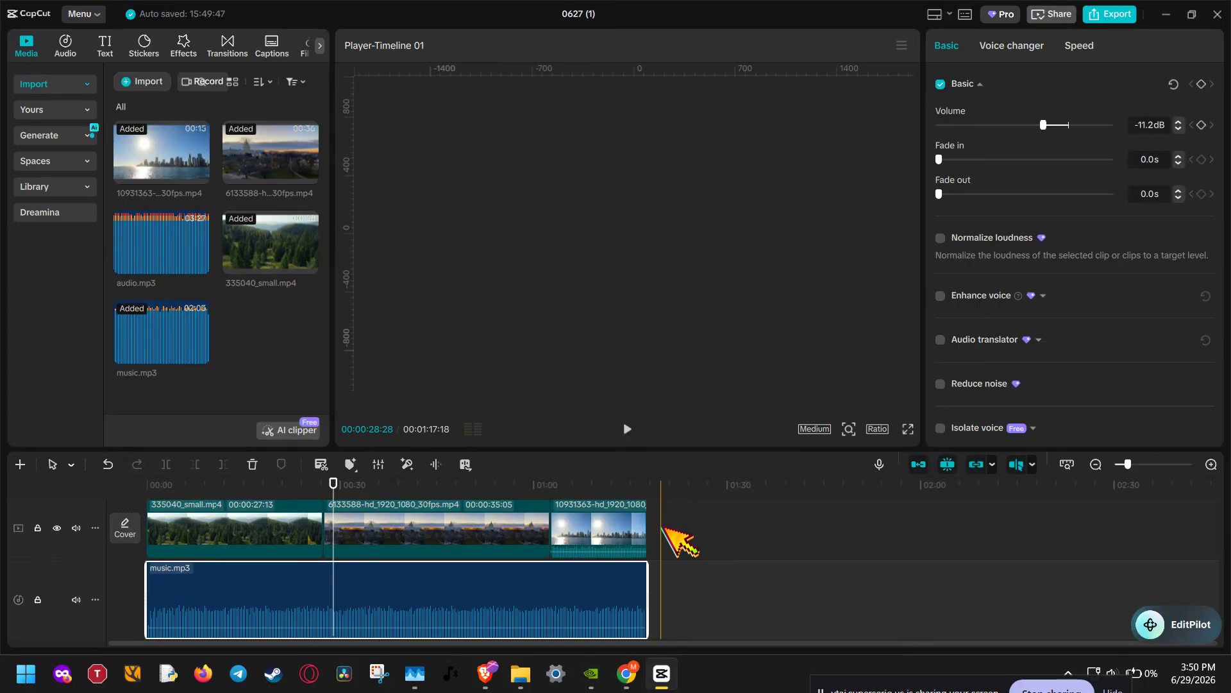
Step: Undo the recent volume changes and the music trim, restoring the full-length music clip
click(108, 463)
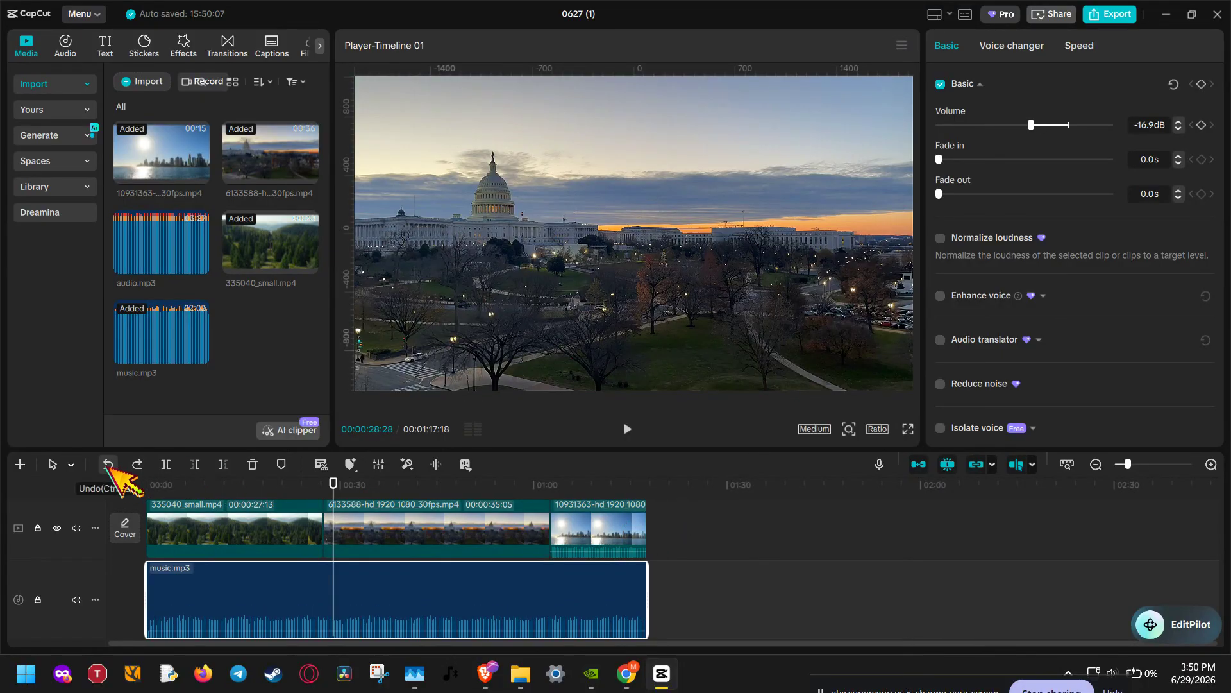
click(107, 464)
click(107, 464)
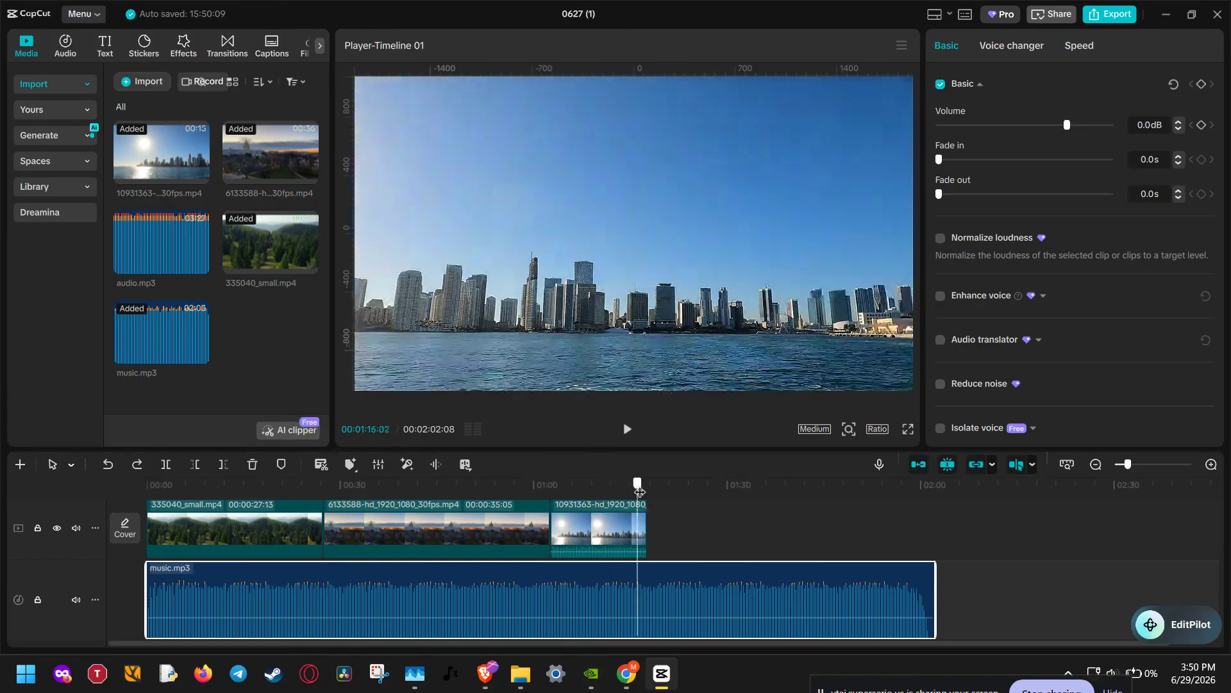
Step: Cut the music clip at the end of the last video clip and remove the part to the right
click(643, 491)
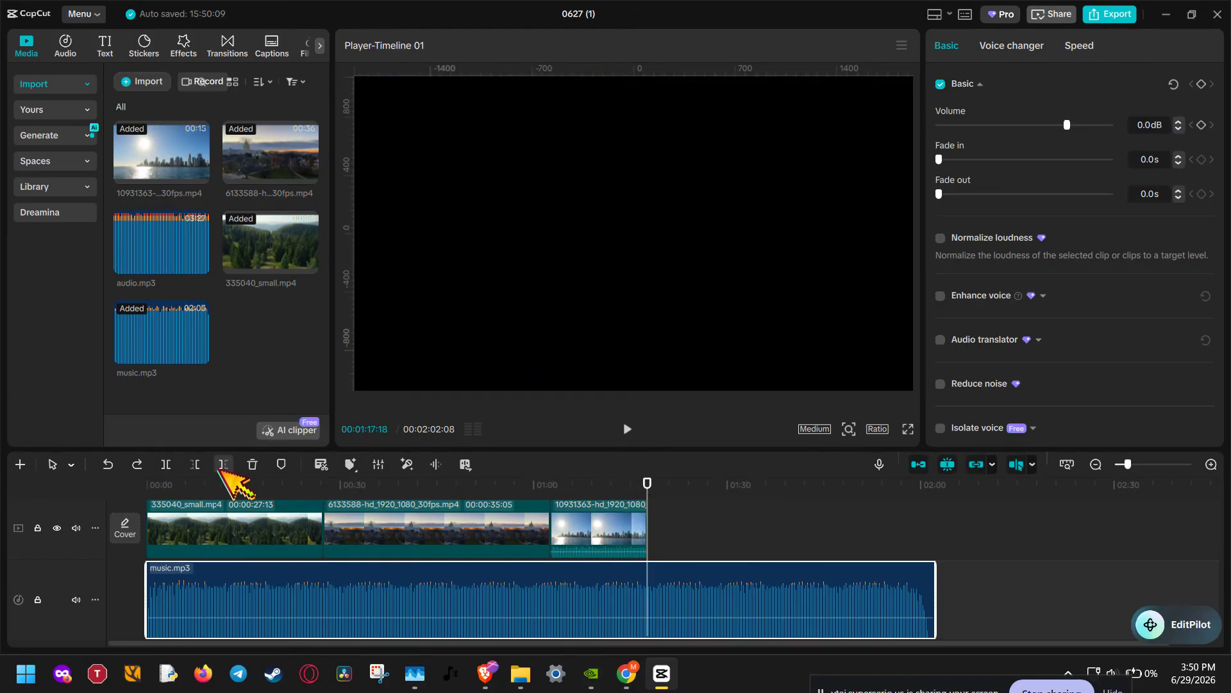
click(166, 464)
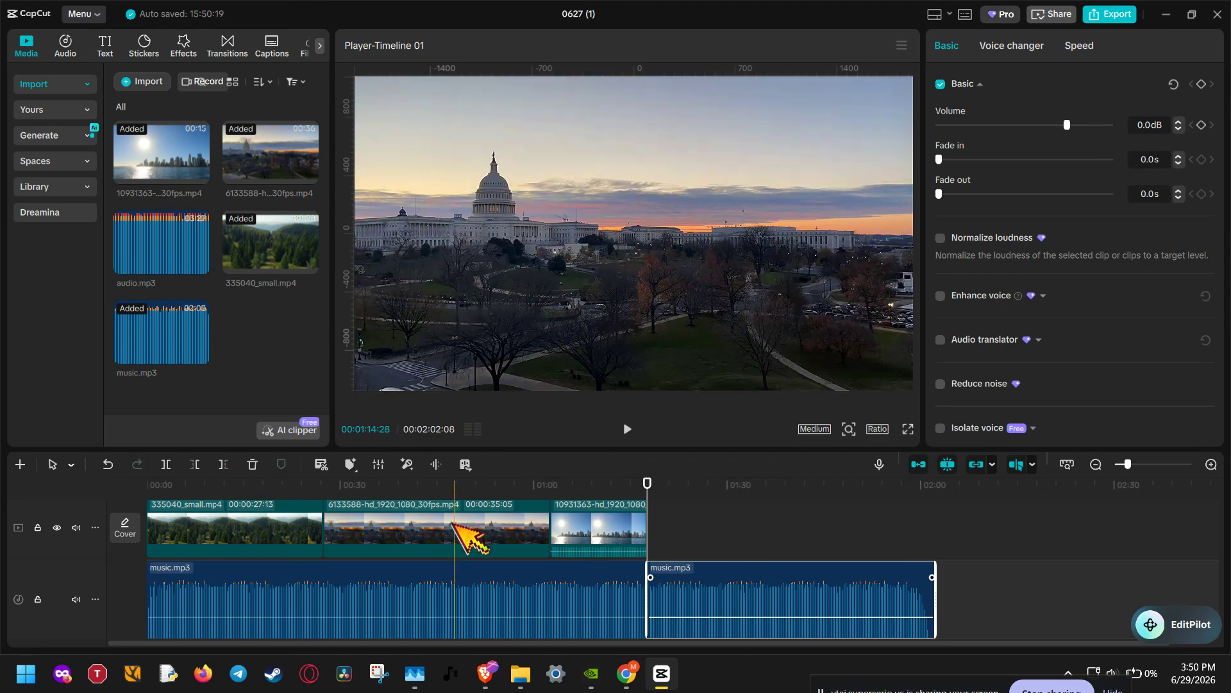
click(252, 465)
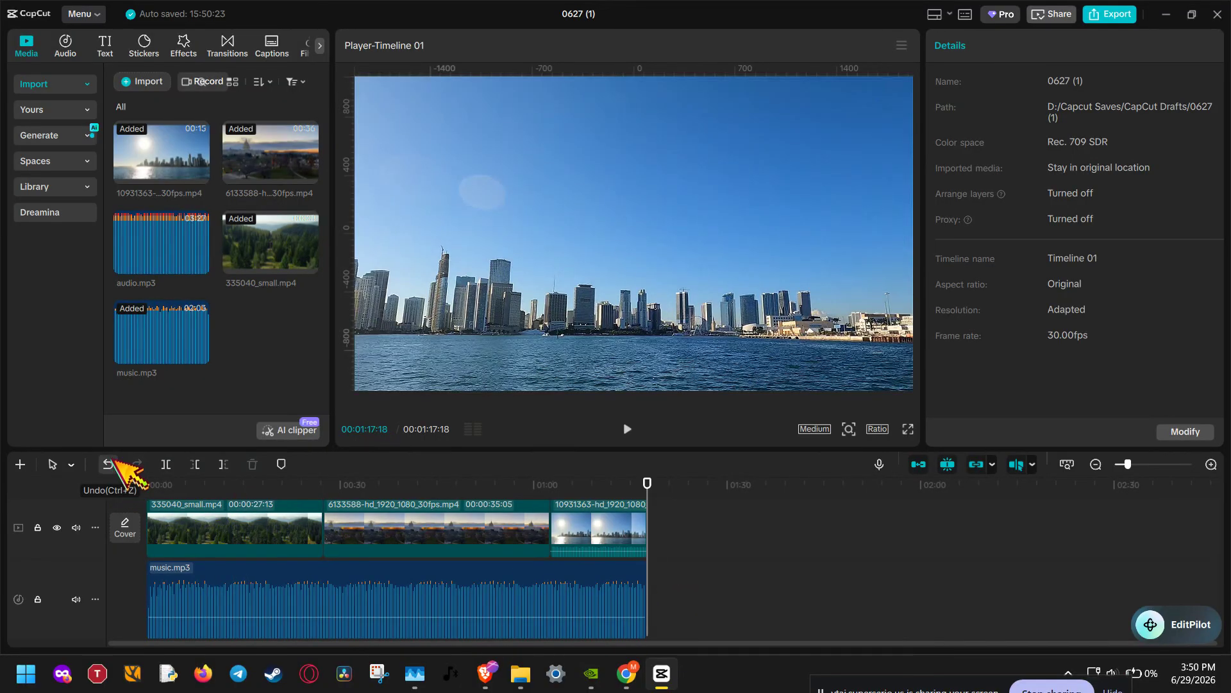
click(113, 463)
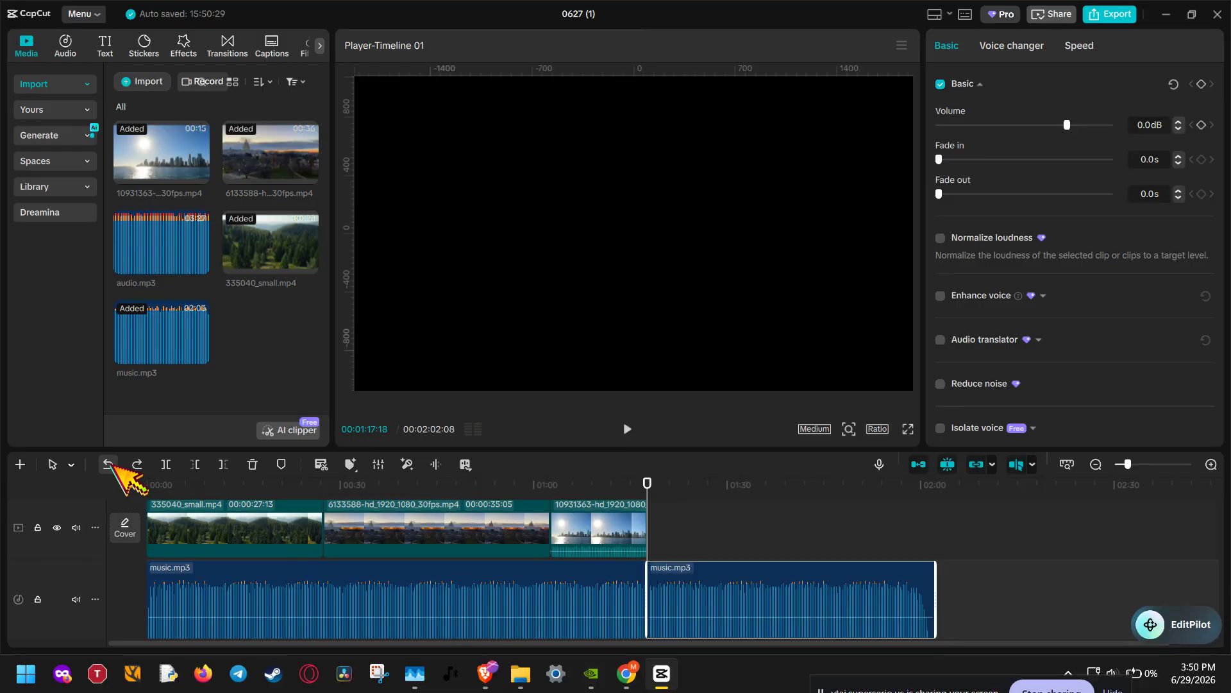
click(110, 464)
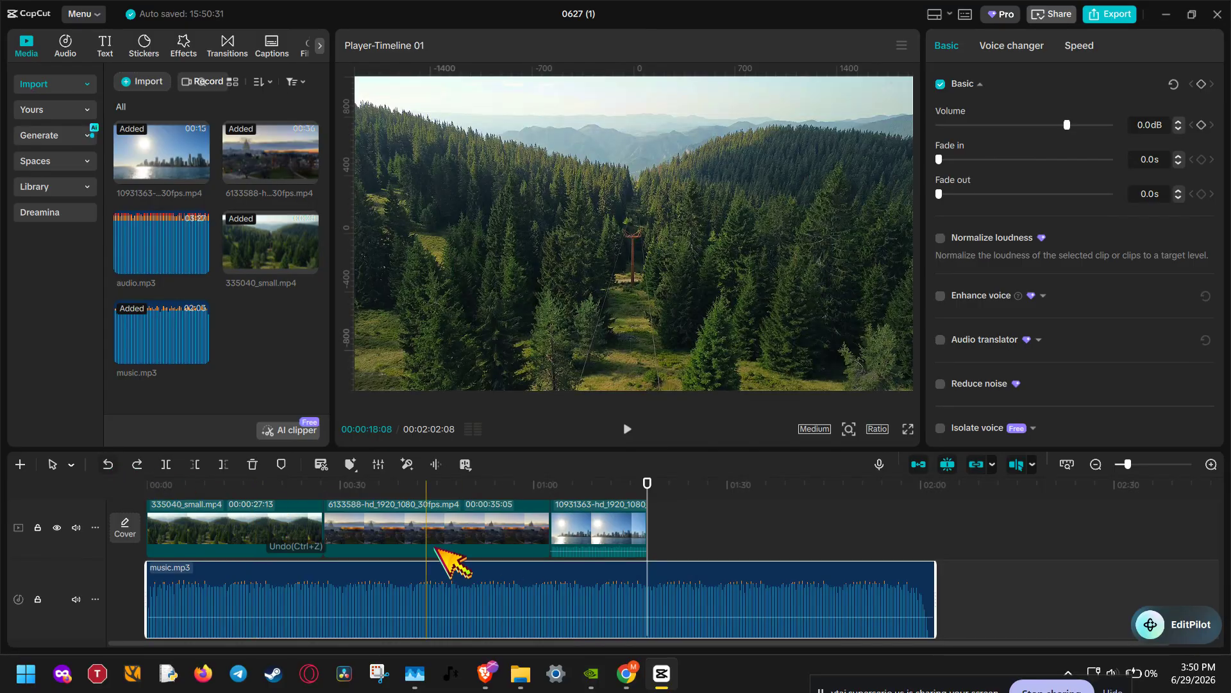
click(223, 464)
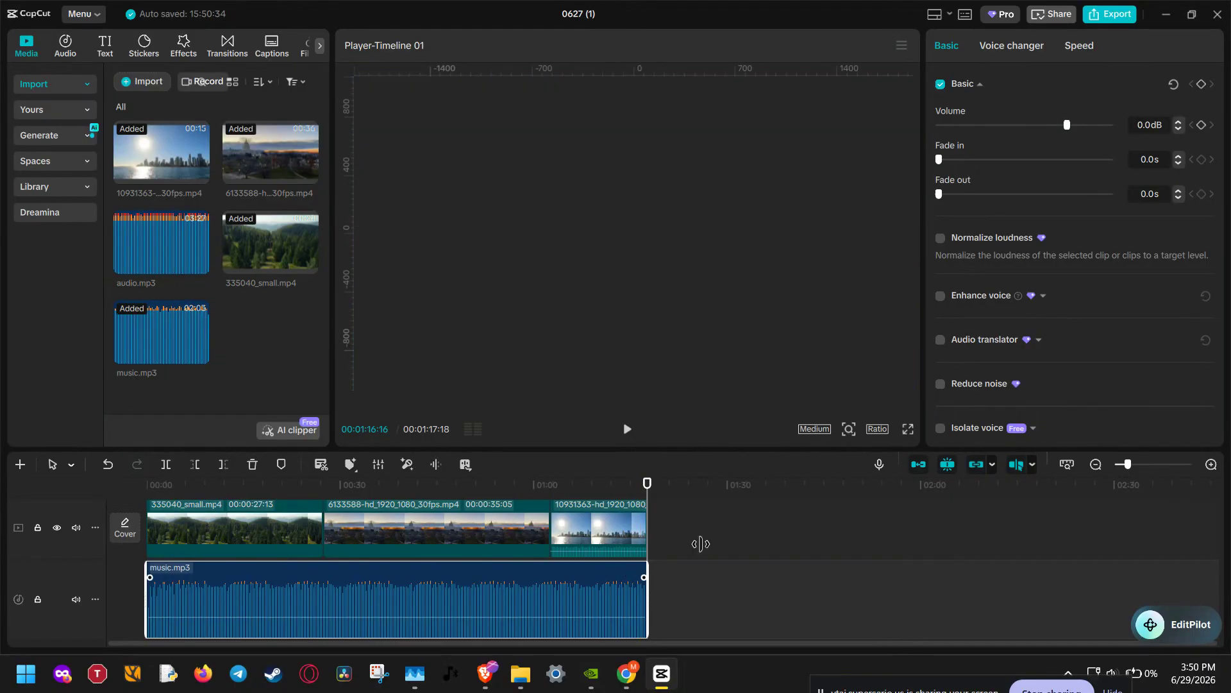
Step: Set the music clip's volume to -16.6 dB with a 4.2 s fade in and 2.0 s fade out
drag(1067, 125, 1032, 124)
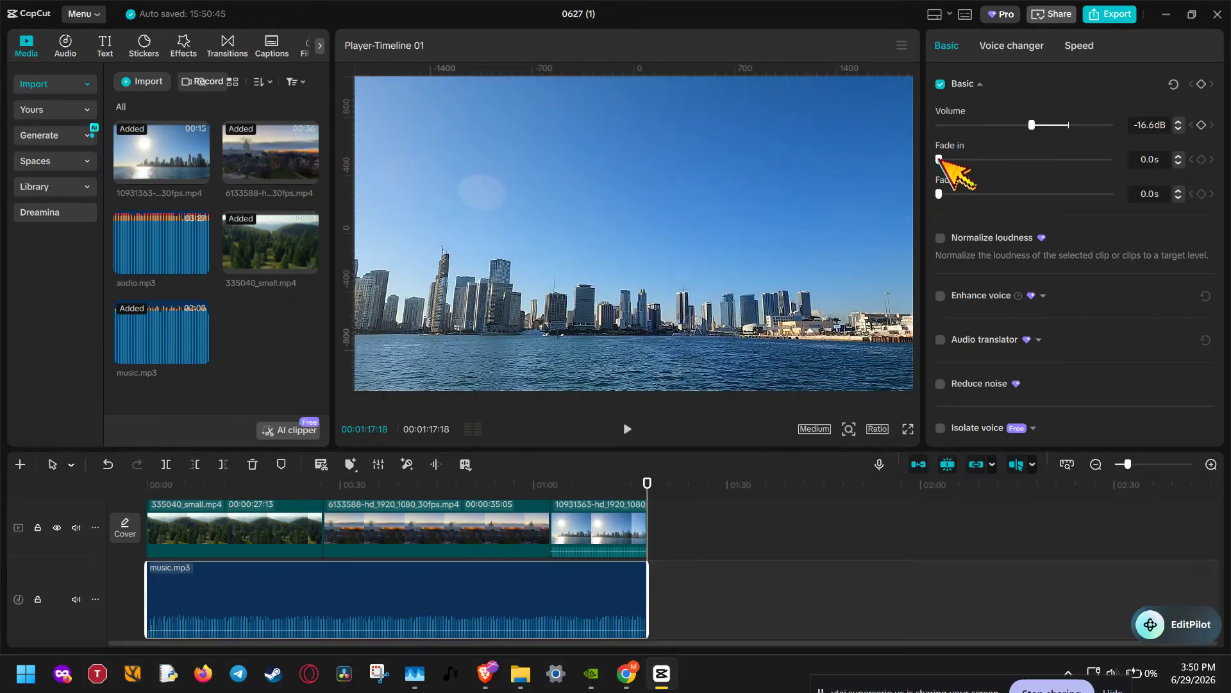
drag(940, 158, 1012, 174)
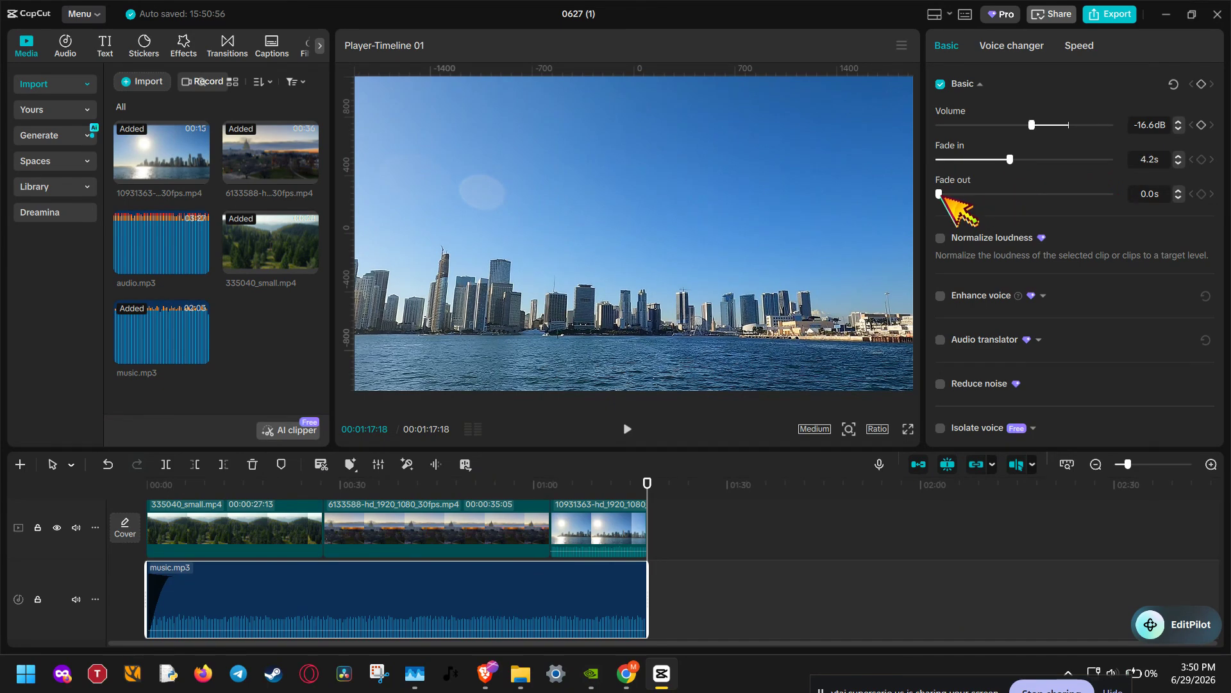
drag(940, 193, 972, 193)
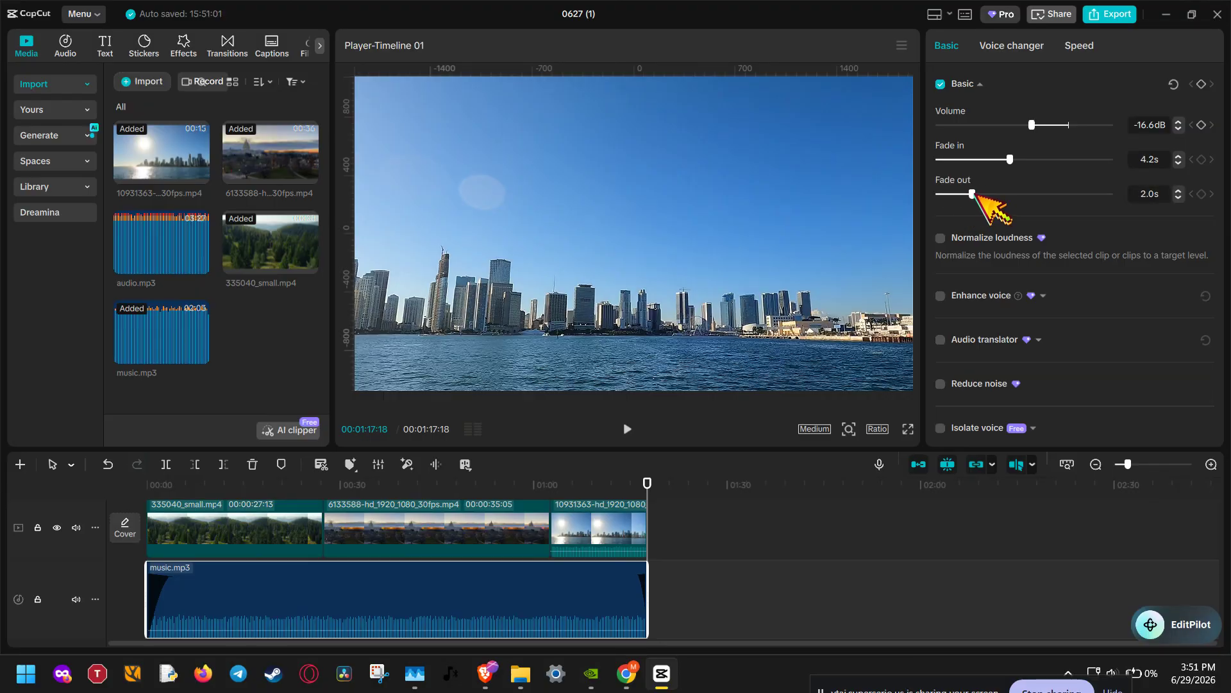